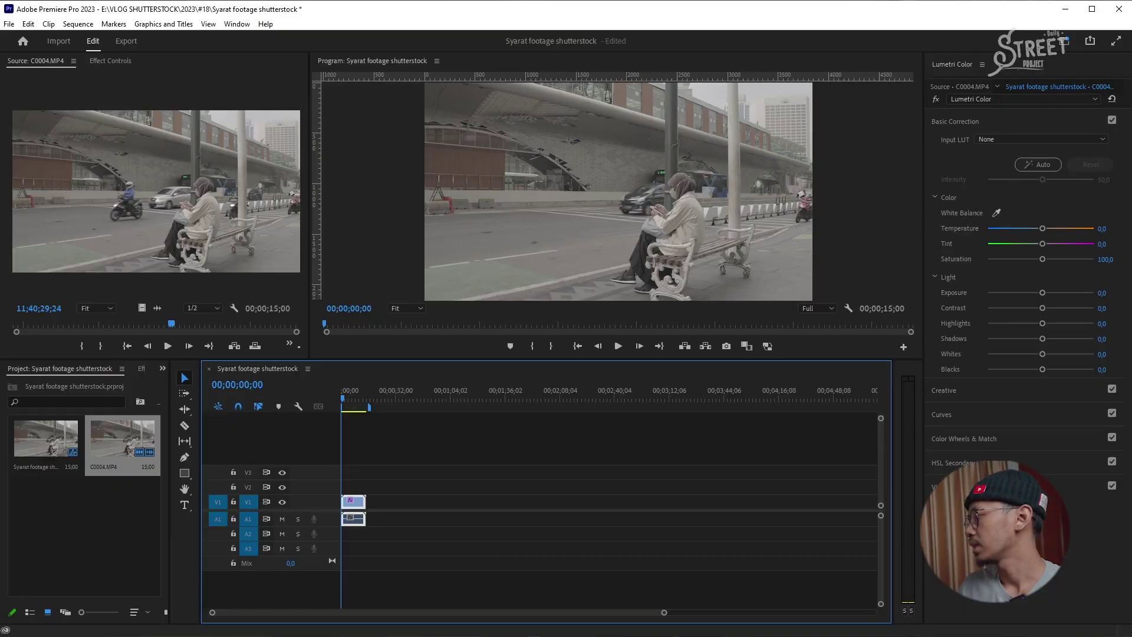
# Switch to the browser, review the Sony Look Profile (3D LUT) downloads page, and return to Premiere Pro.
pyautogui.hotkey('alt', 'Tab')
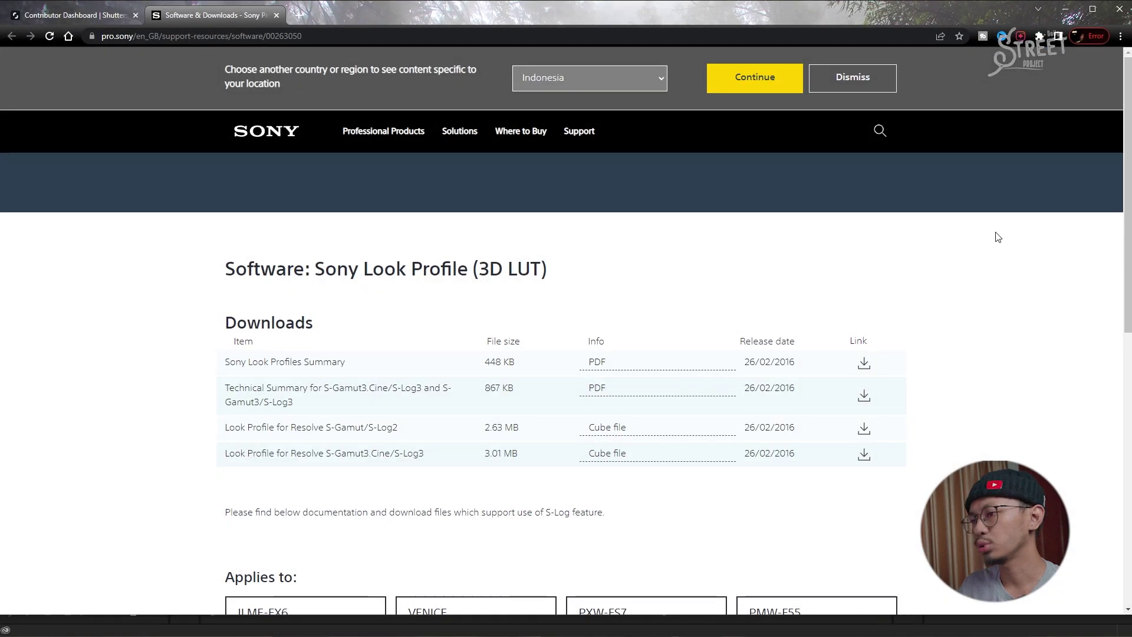
pyautogui.scroll(-2, 418, 326)
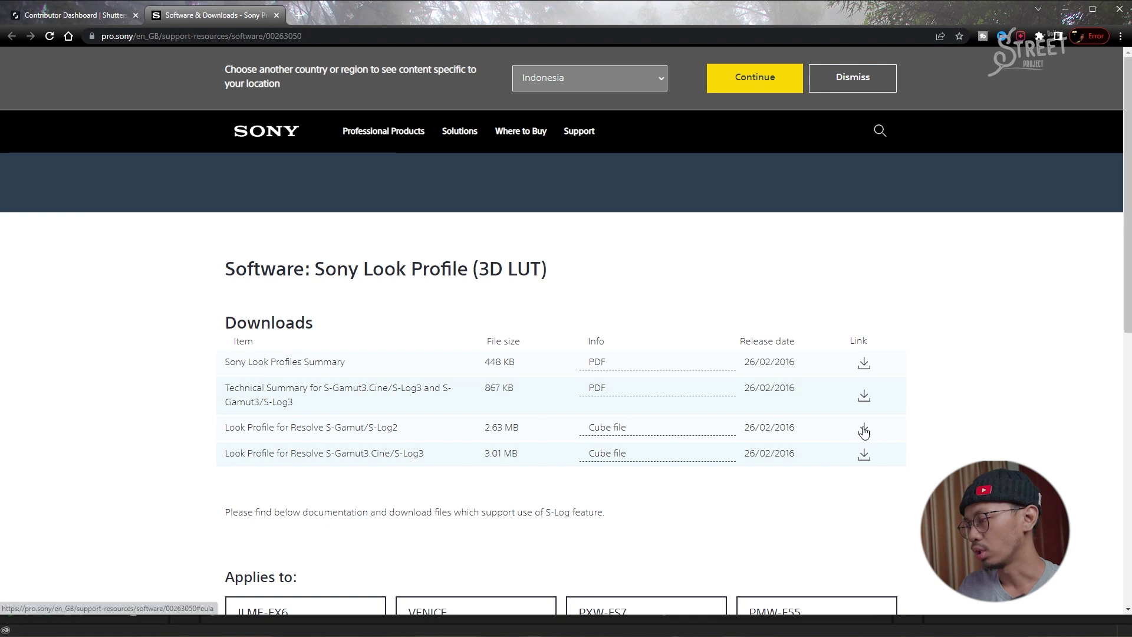
pyautogui.click(1065, 10)
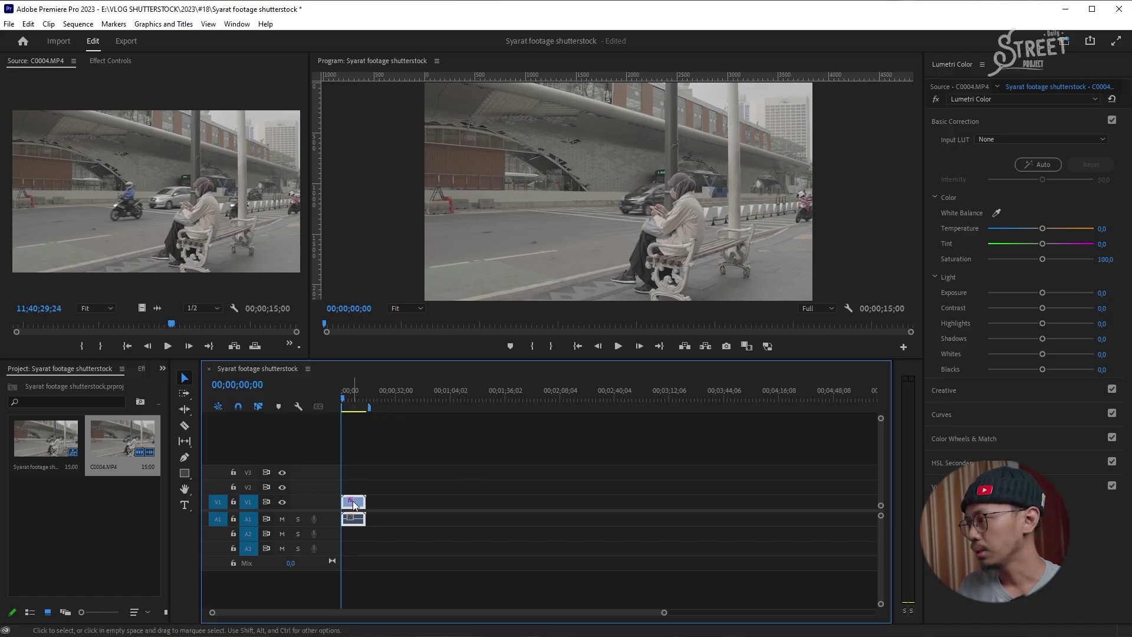
# Check that the Lumetri Color panel is enabled and search the effects for "lumetri color".
pyautogui.click(236, 23)
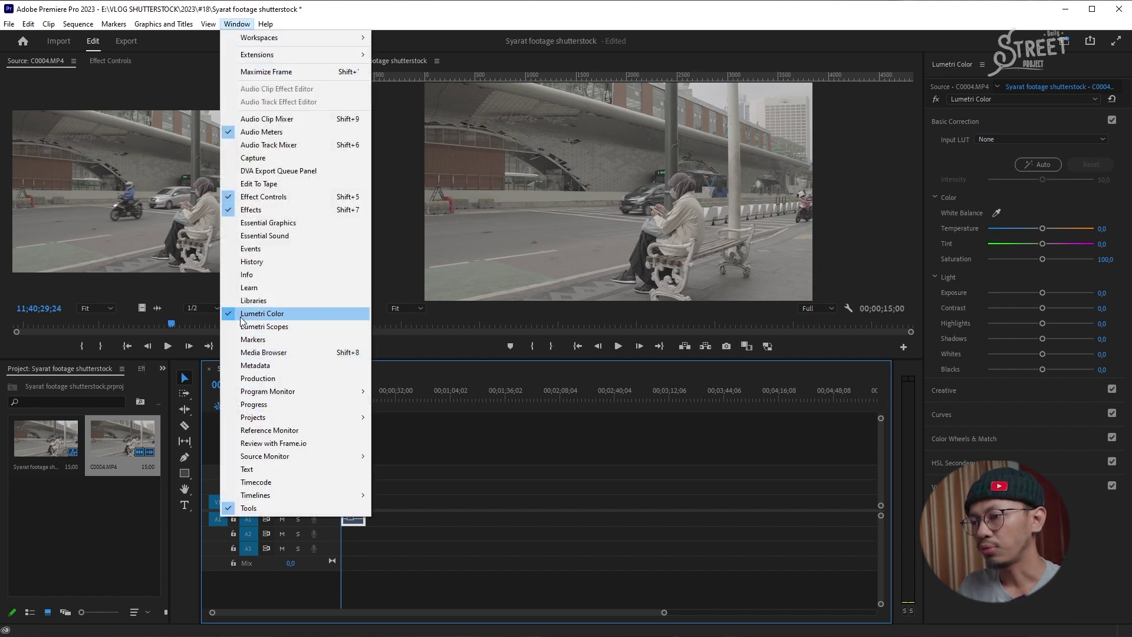
pyautogui.click(140, 377)
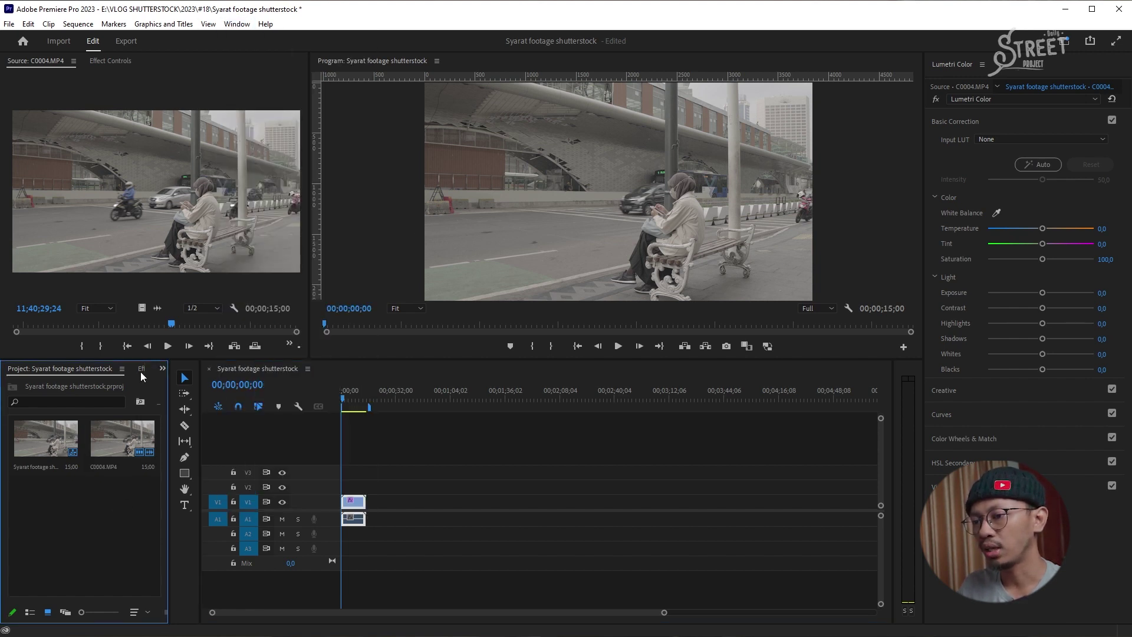
pyautogui.click(140, 369)
pyautogui.click(65, 382)
pyautogui.write('lumetr')
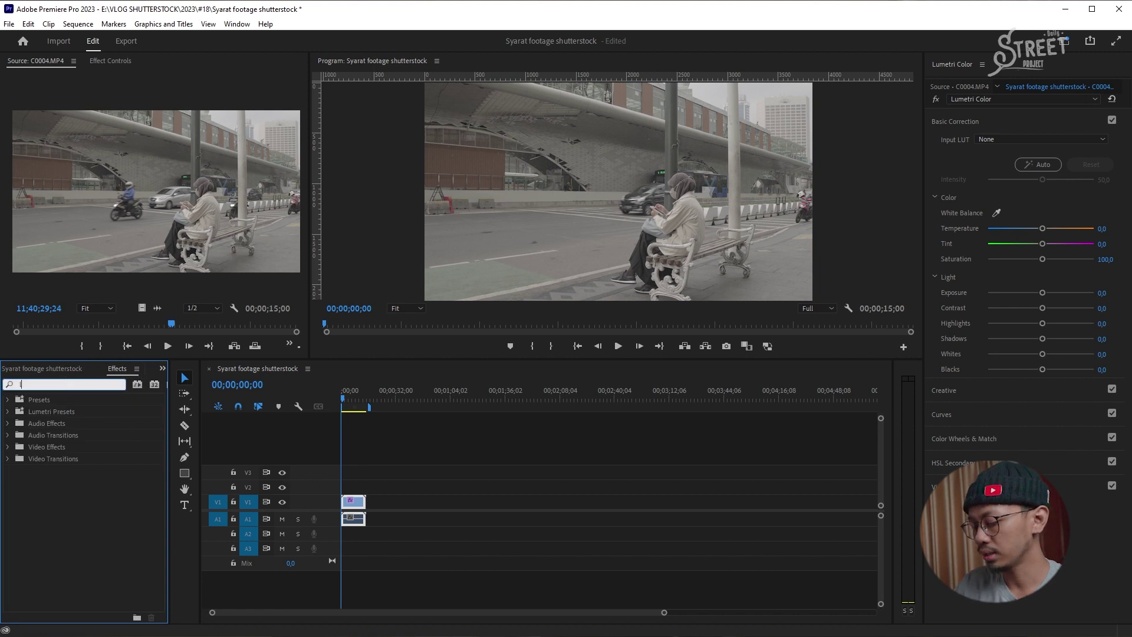
pyautogui.write('i color')
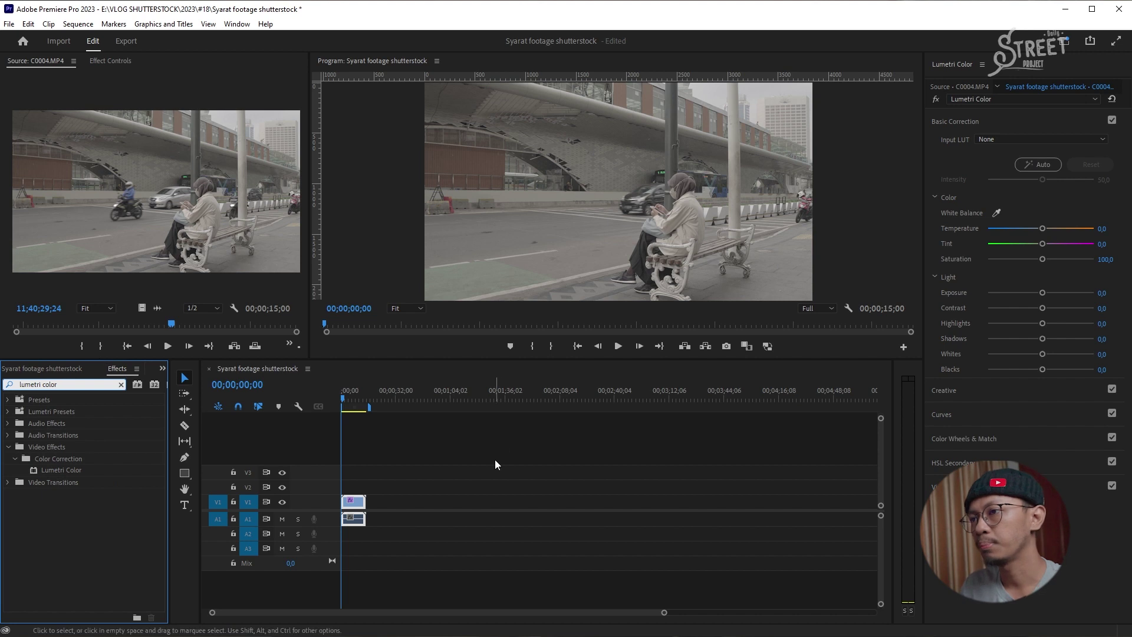
pyautogui.click(237, 24)
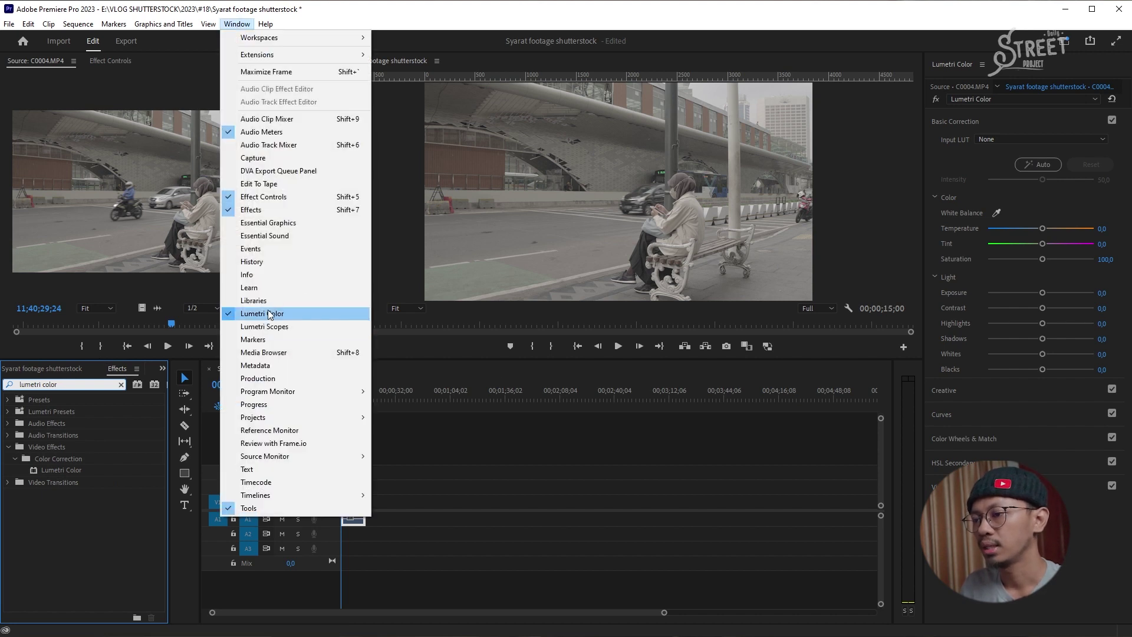
pyautogui.click(985, 34)
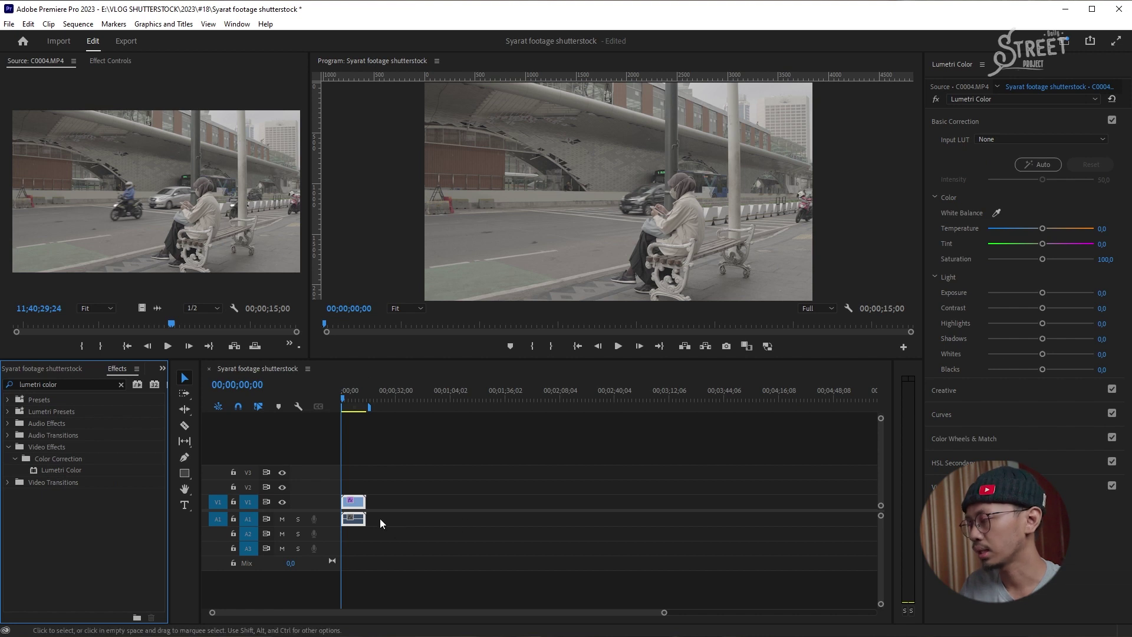
# Load From_SLog2SGumut_To_Cine+709.cube as the Creative look in Lumetri Color for the selected clip.
pyautogui.click(961, 394)
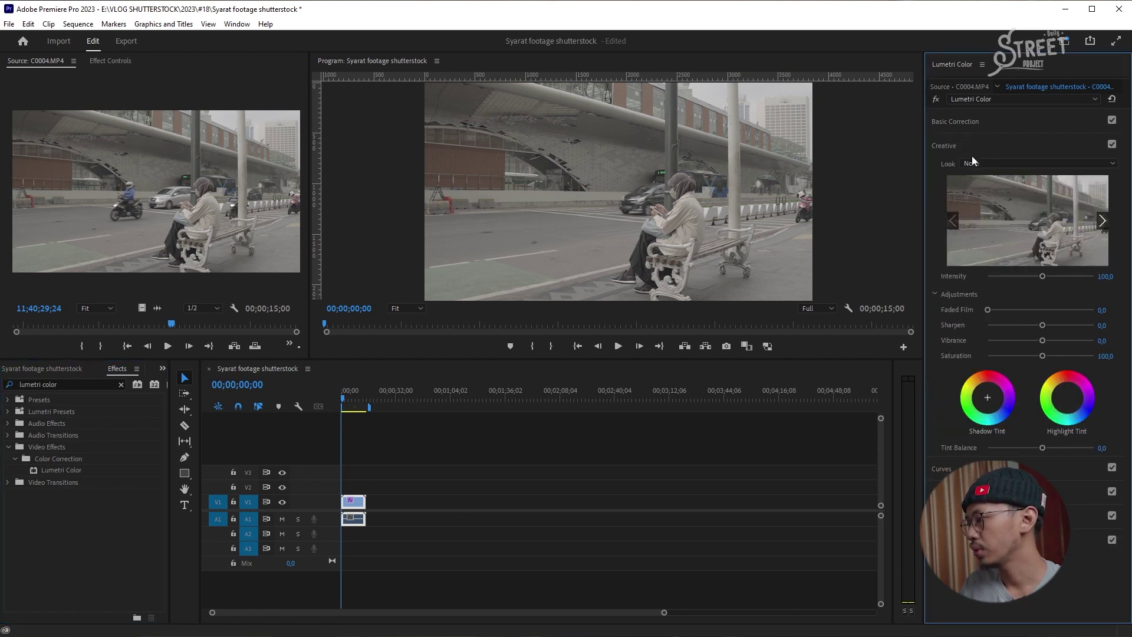
pyautogui.click(968, 164)
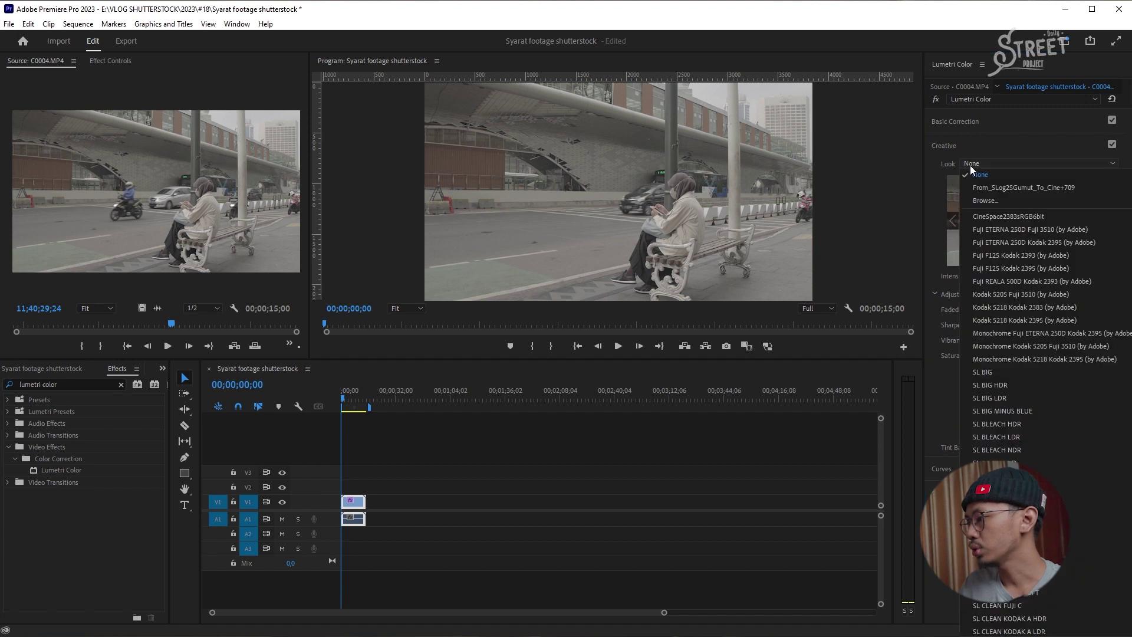
pyautogui.click(989, 201)
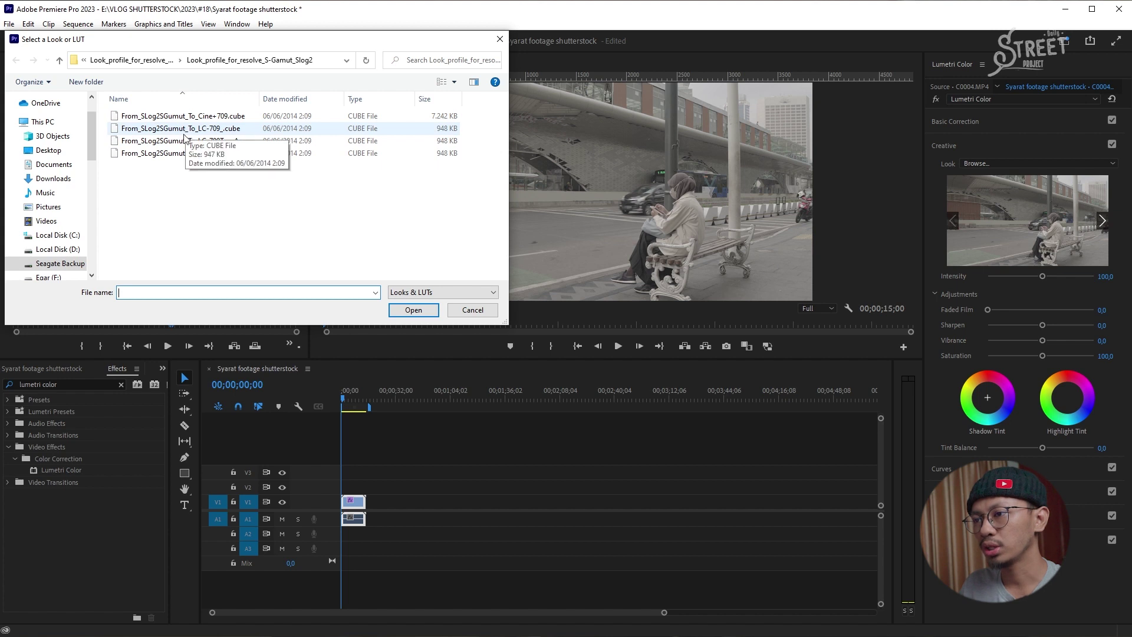
pyautogui.click(214, 128)
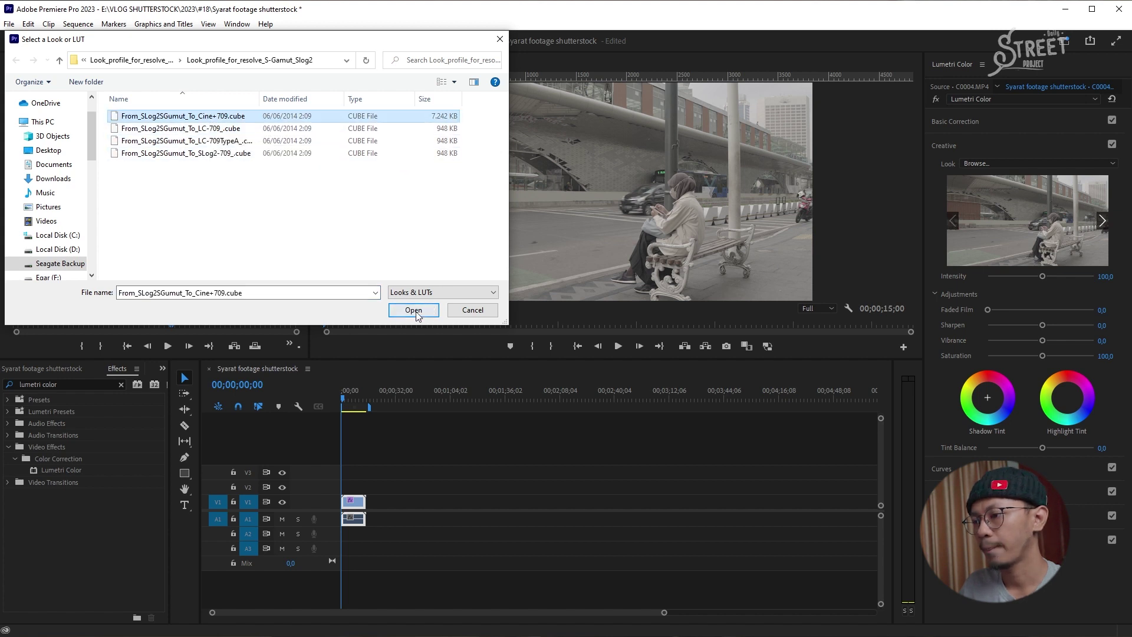
pyautogui.click(414, 309)
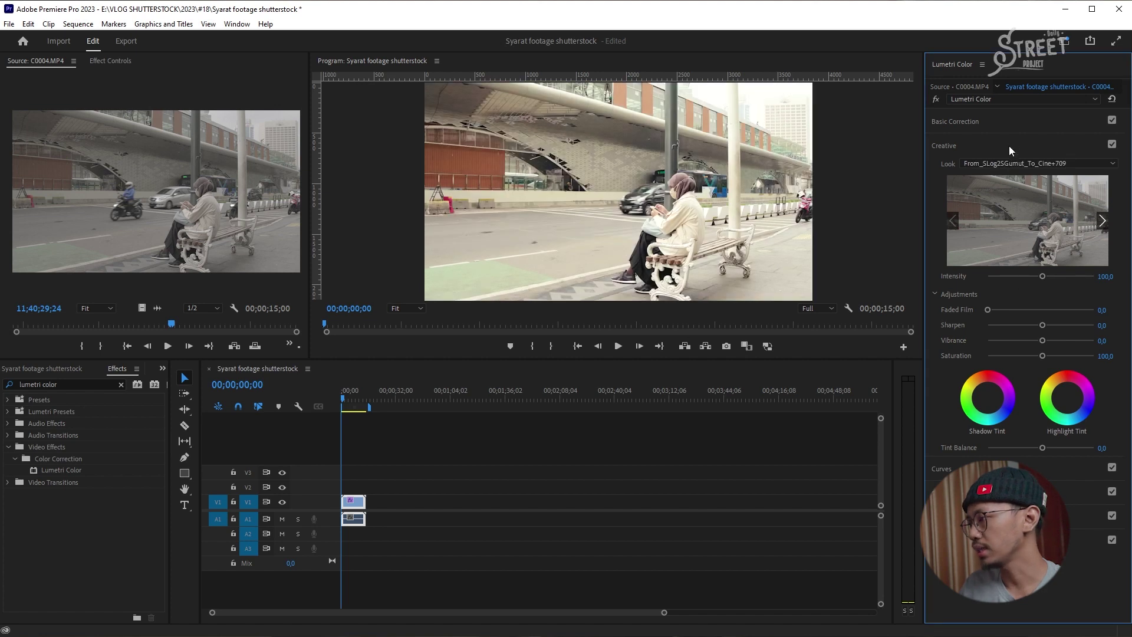
# Set the clip's basic correction to Exposure -0.5, Contrast -3.9, Highlights -17.1 and Temperature -7.2.
pyautogui.click(1007, 122)
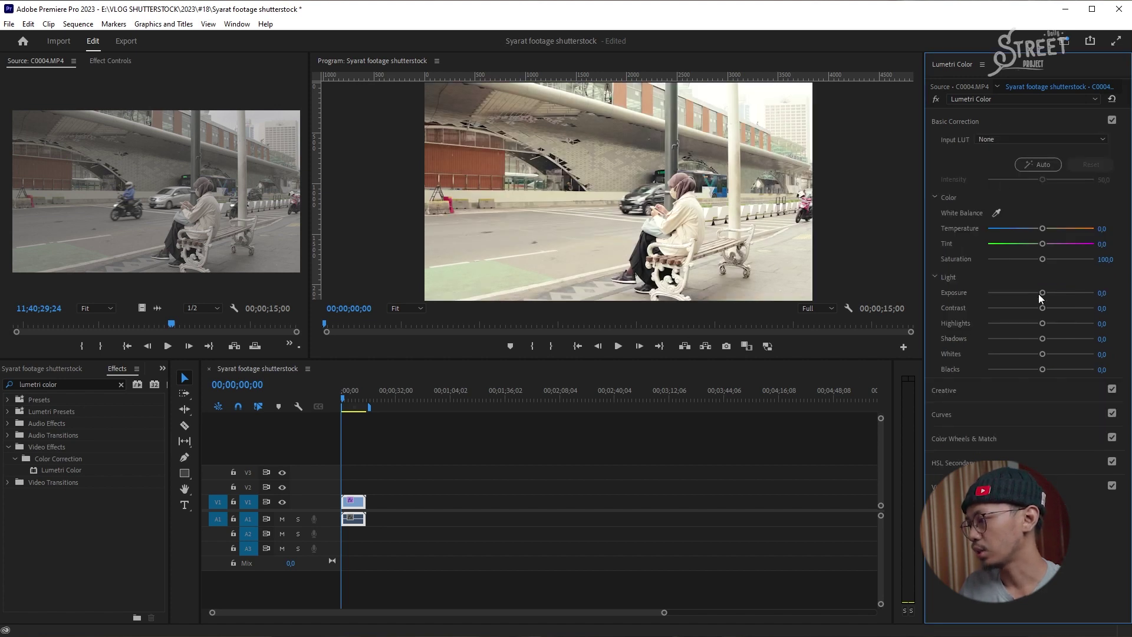
pyautogui.moveTo(1043, 293); pyautogui.dragTo(1036, 293)
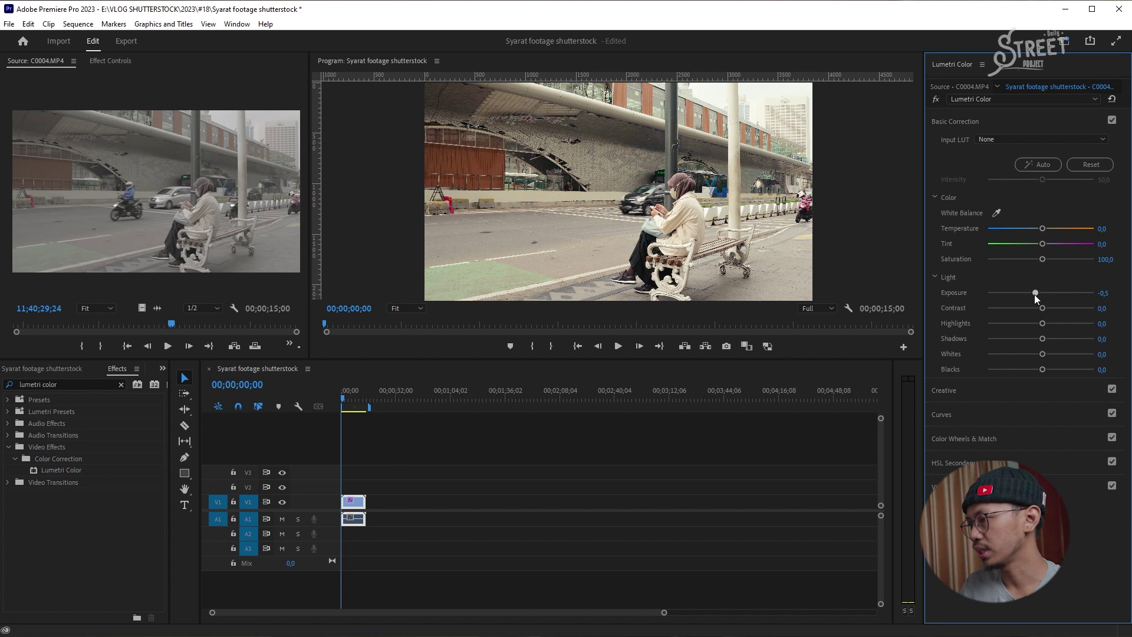
pyautogui.moveTo(1041, 309)
pyautogui.mouseDown()
pyautogui.moveTo(1027, 310)
pyautogui.moveTo(1038, 309)
pyautogui.moveTo(1032, 324)
pyautogui.mouseUp()
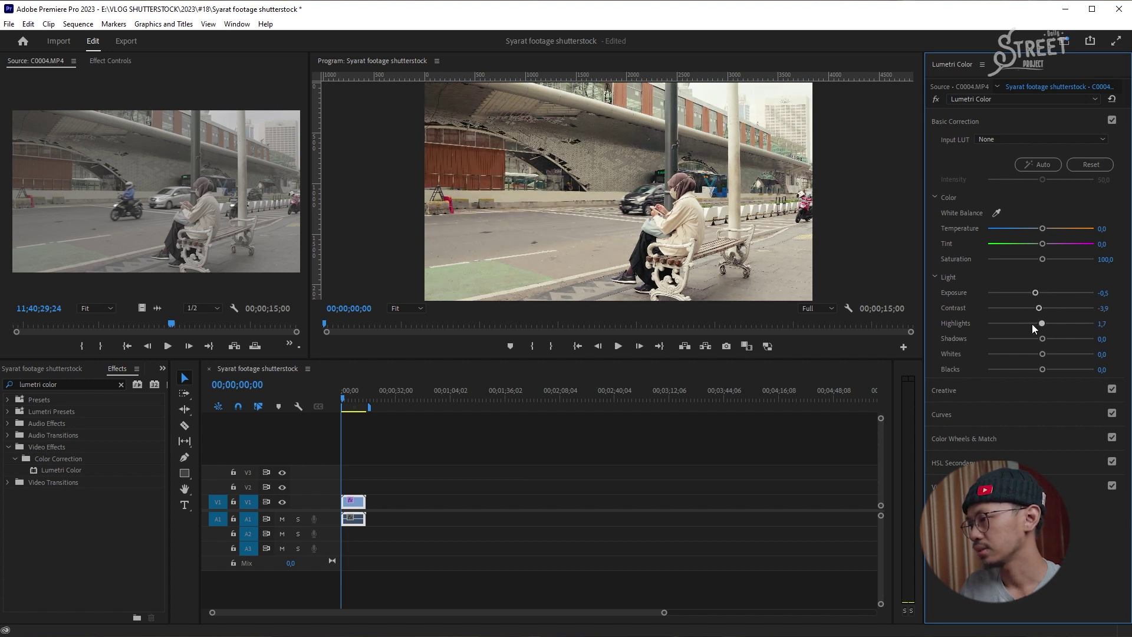
pyautogui.moveTo(1040, 229); pyautogui.dragTo(1036, 230)
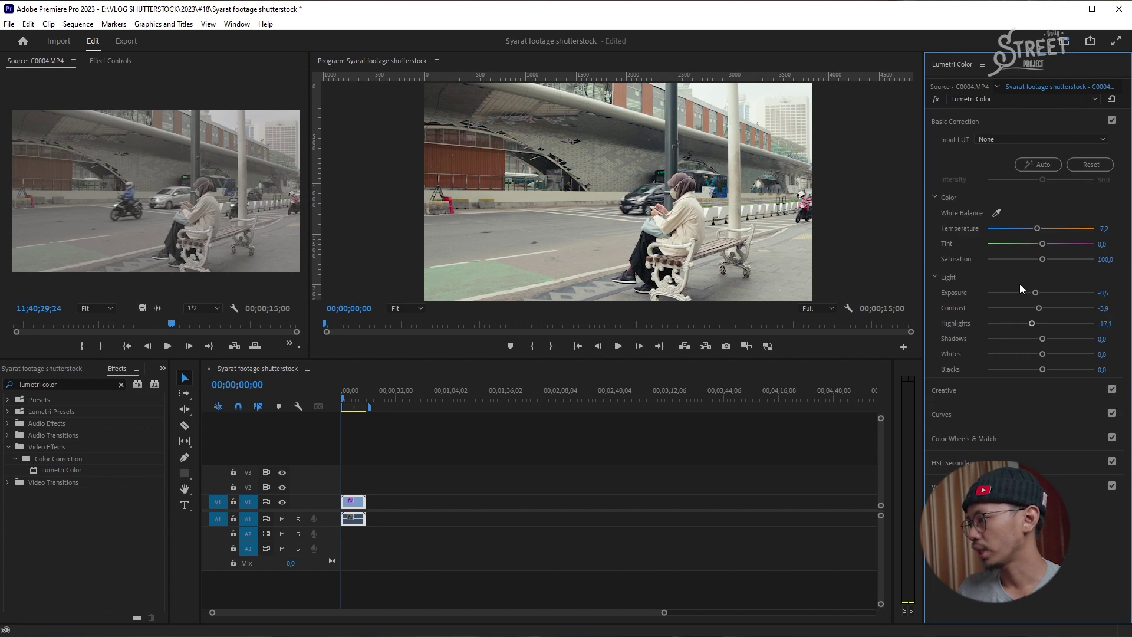
# Display the Lumetri Scopes for the graded clip.
pyautogui.click(237, 24)
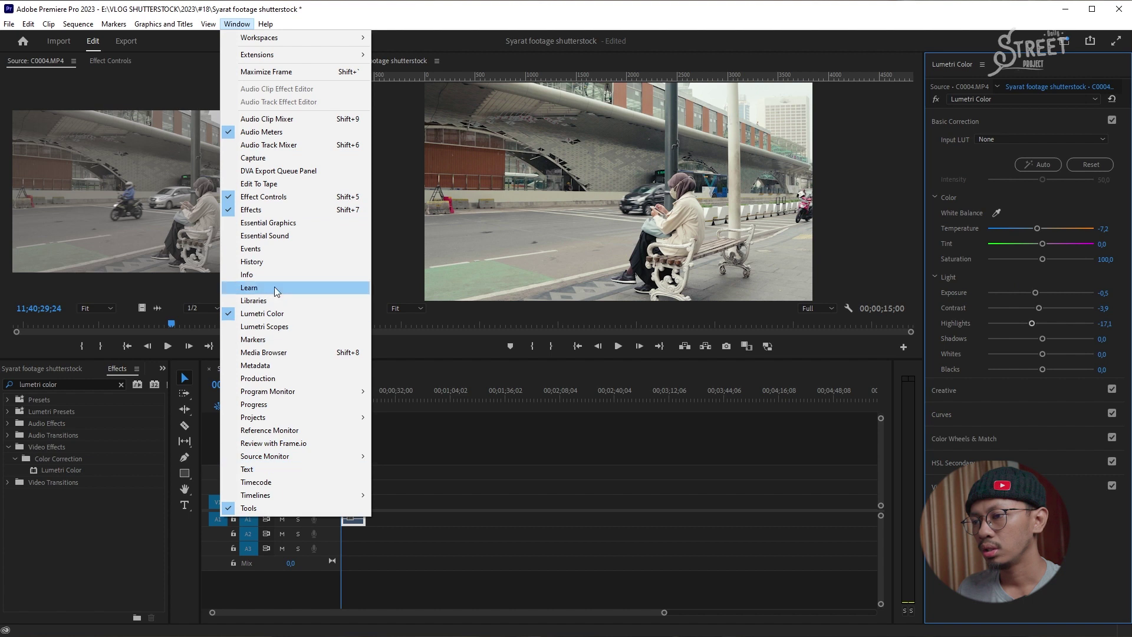
pyautogui.click(263, 326)
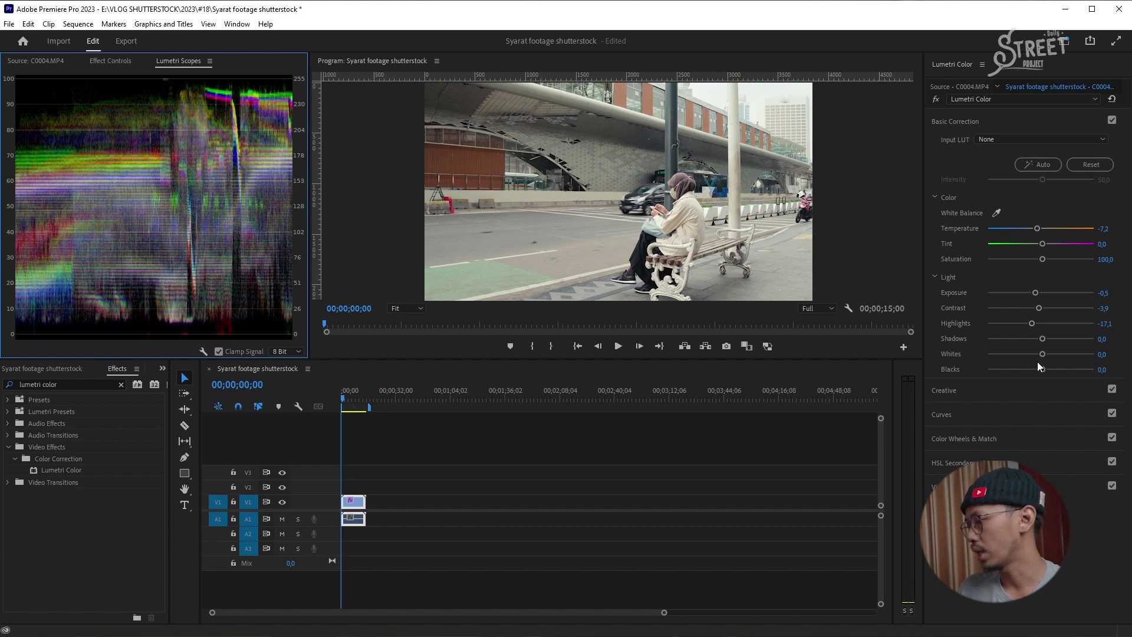
# Try small adjustments to the clip's Shadows and Blacks, and reset both to 0.
pyautogui.moveTo(1042, 339); pyautogui.dragTo(1041, 342)
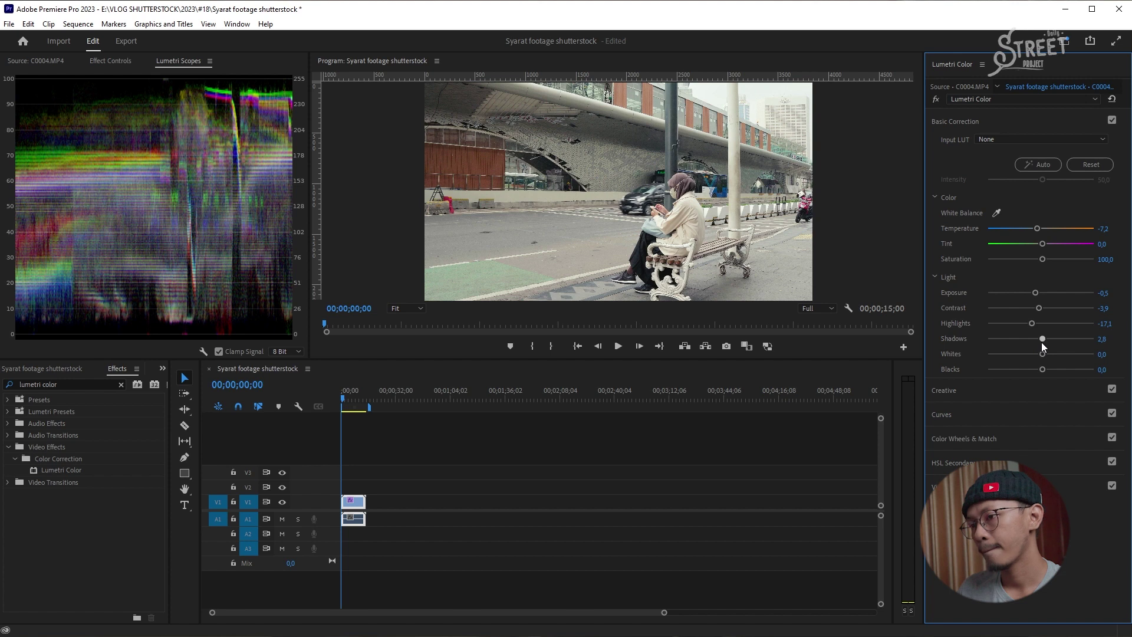
pyautogui.moveTo(1043, 369); pyautogui.dragTo(1038, 340)
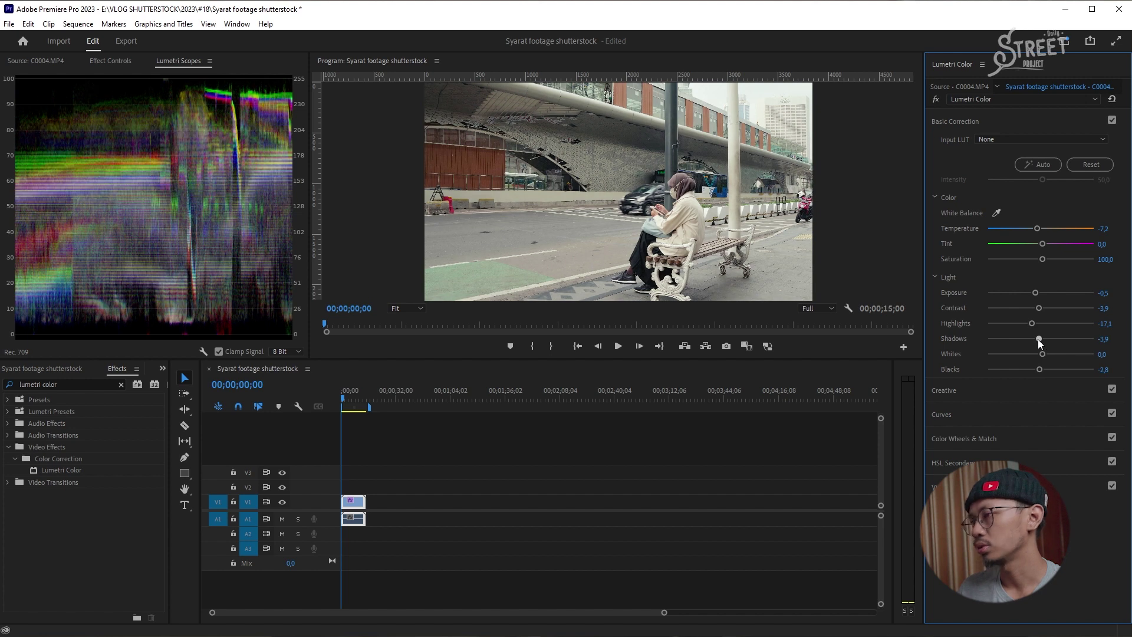
pyautogui.hotkey('ctrl', 'z')
pyautogui.doubleClick(1030, 369)
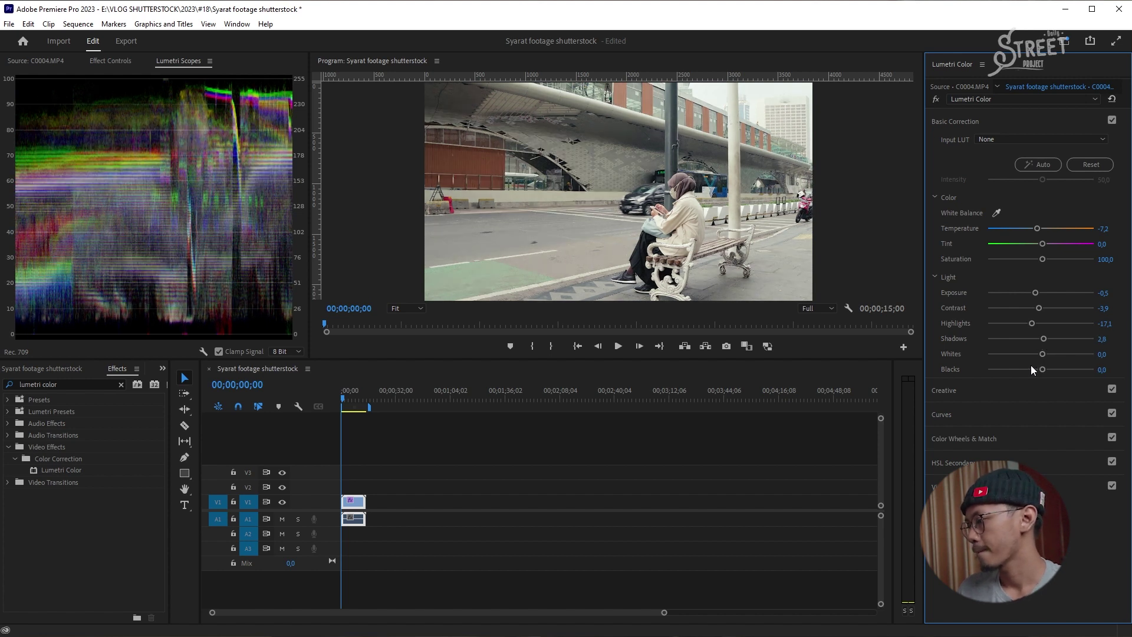
pyautogui.doubleClick(1043, 338)
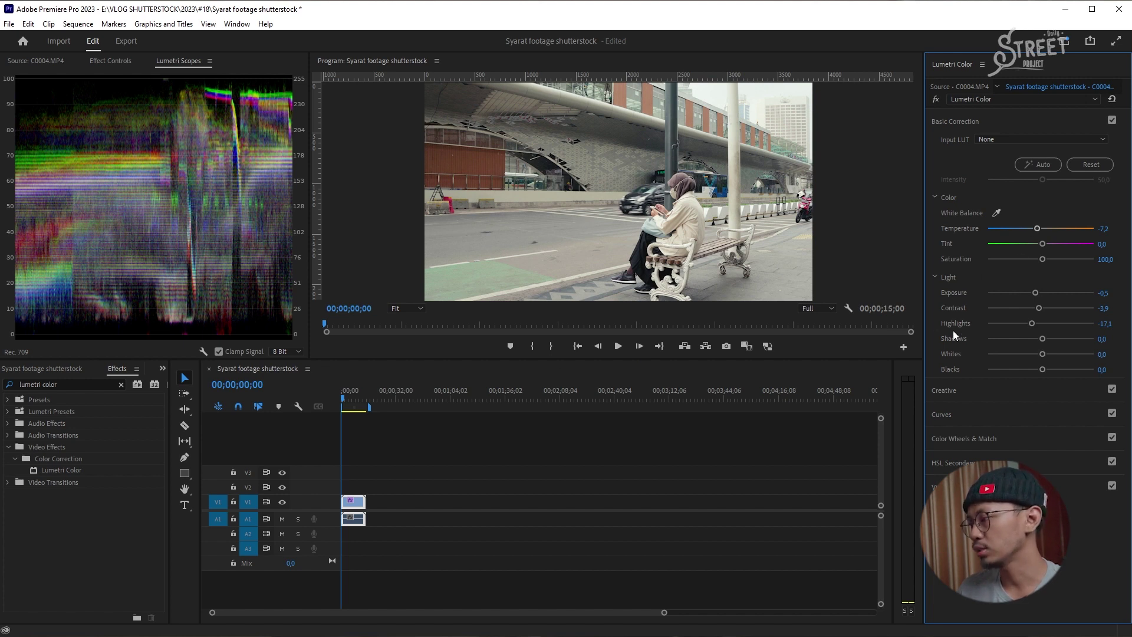
# Refine the clip's grade to Temperature -12.7, Contrast 2.8 and Exposure -0.9.
pyautogui.moveTo(1039, 234); pyautogui.dragTo(1038, 233)
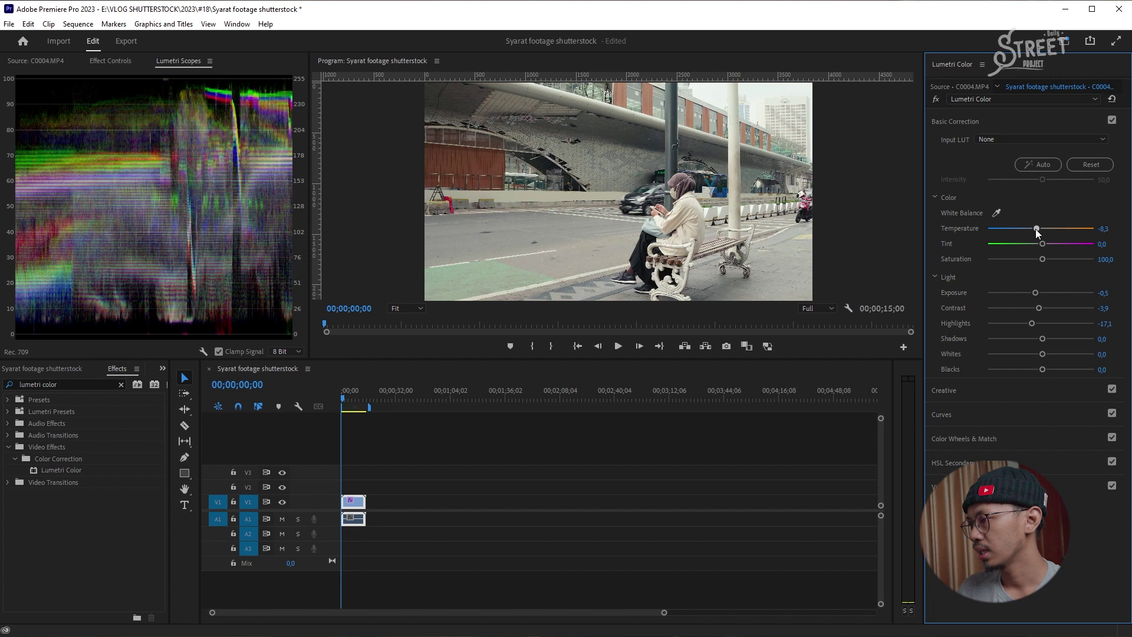
pyautogui.moveTo(1037, 234); pyautogui.dragTo(1033, 231)
pyautogui.moveTo(1039, 309); pyautogui.dragTo(1031, 291)
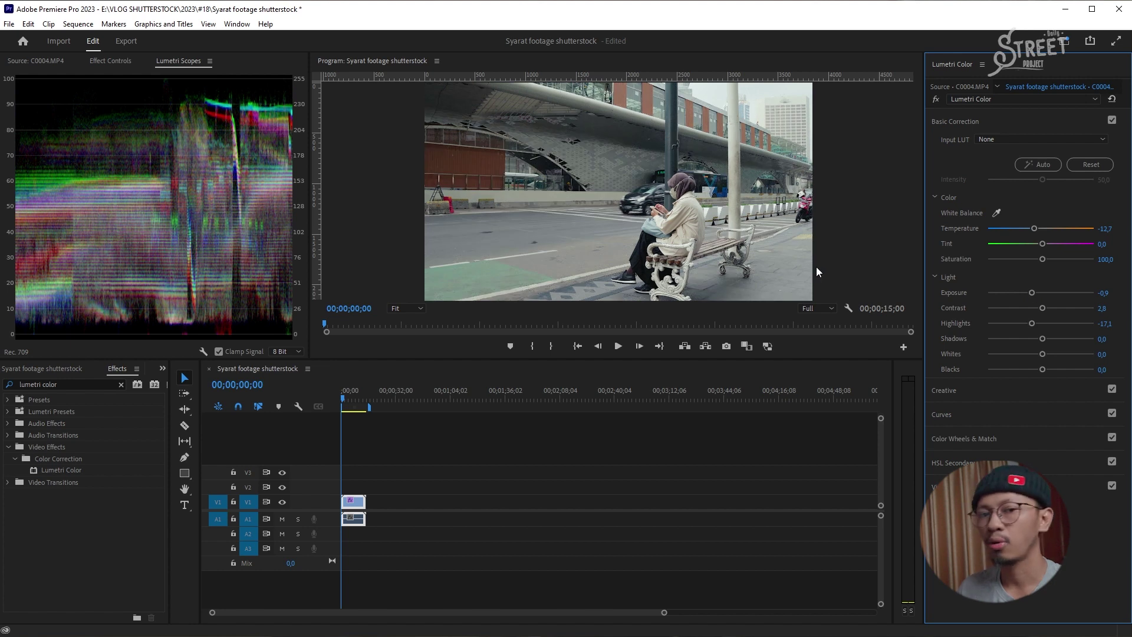
# Try muting audio track A1 in the timeline.
pyautogui.click(416, 536)
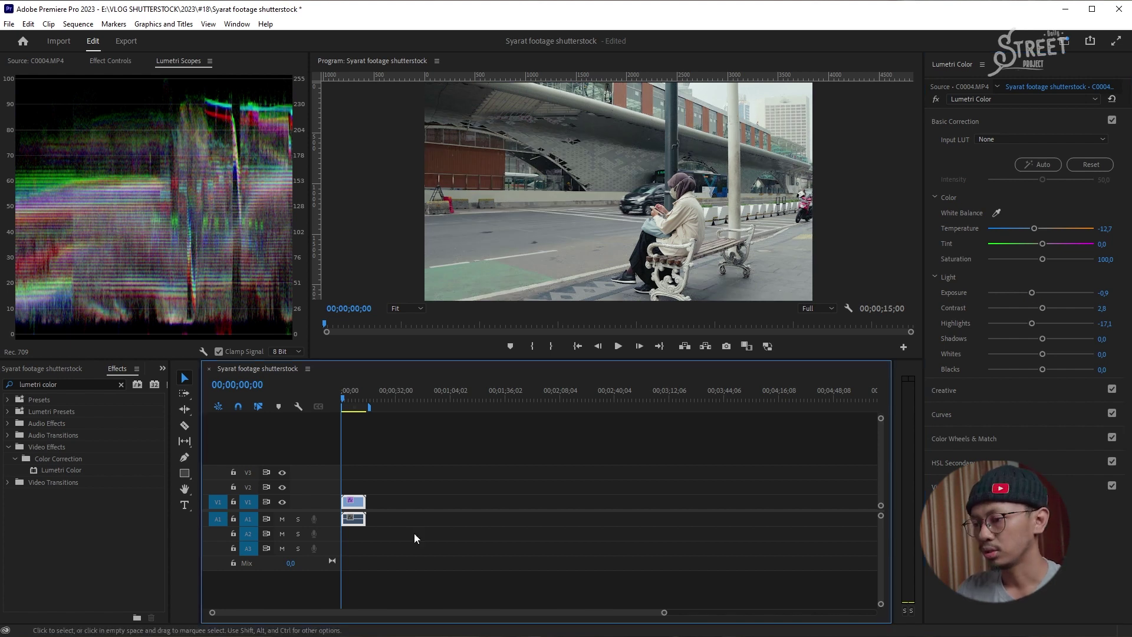
pyautogui.rightClick(349, 523)
pyautogui.click(307, 554)
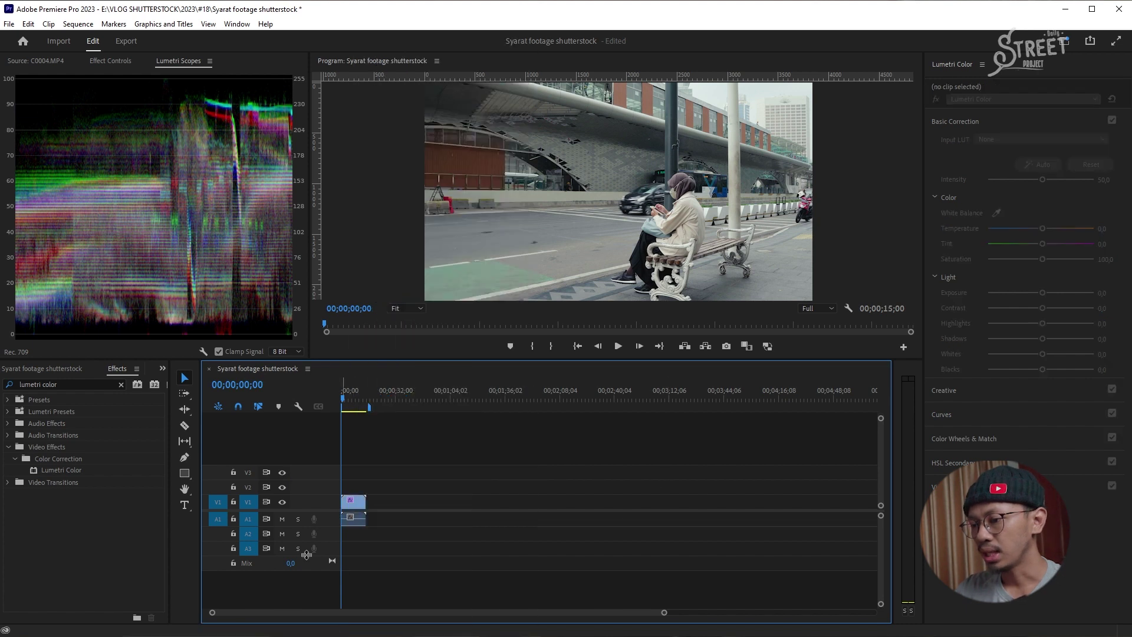
pyautogui.click(281, 520)
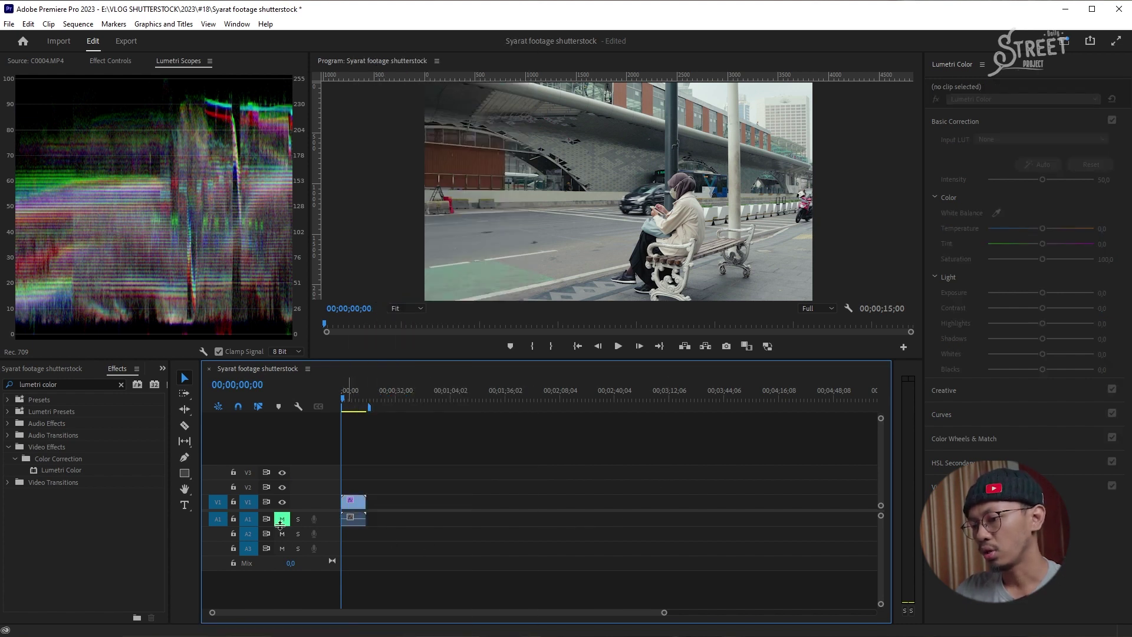
# Unlink the clip's audio from its video and delete the audio clip on track A1.
pyautogui.rightClick(351, 517)
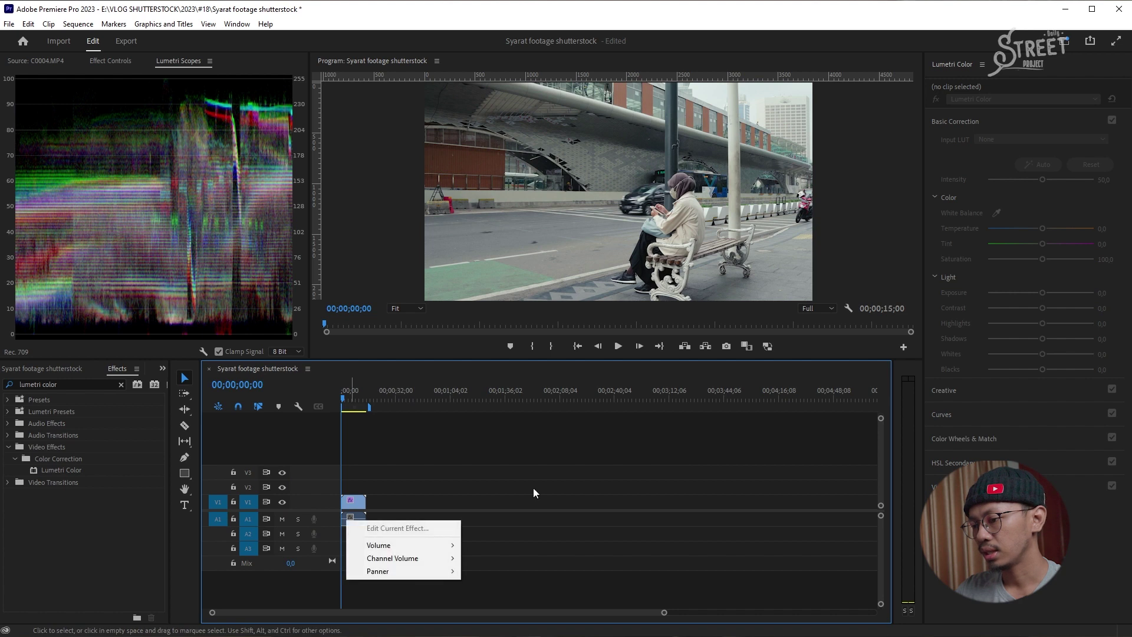
pyautogui.press('Escape')
pyautogui.rightClick(350, 499)
pyautogui.press('Escape')
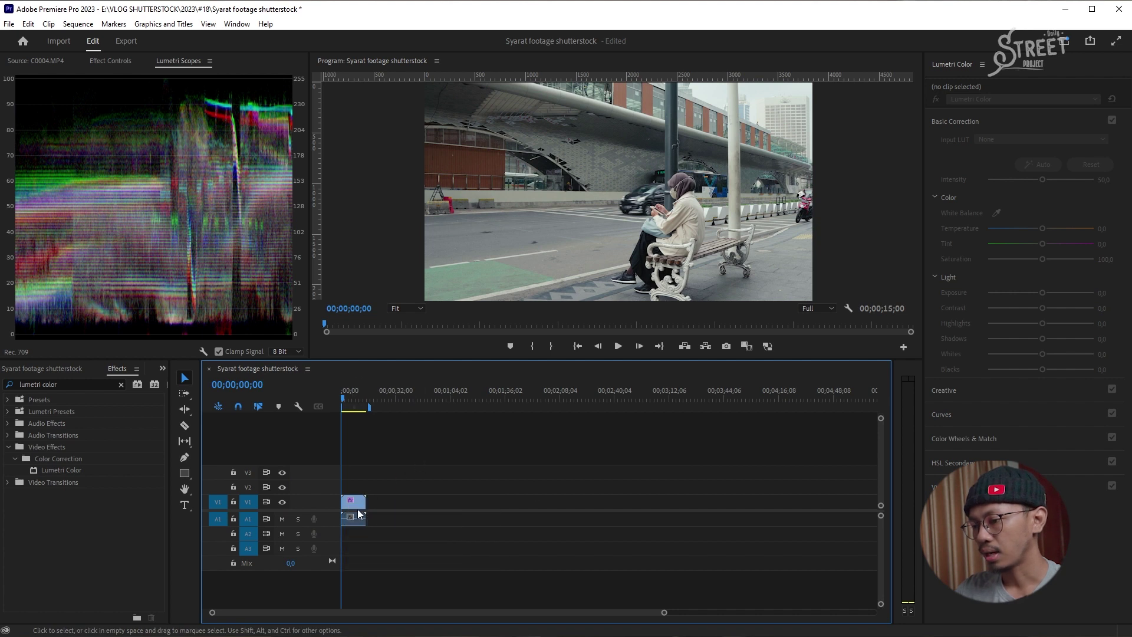
pyautogui.rightClick(356, 514)
pyautogui.click(390, 236)
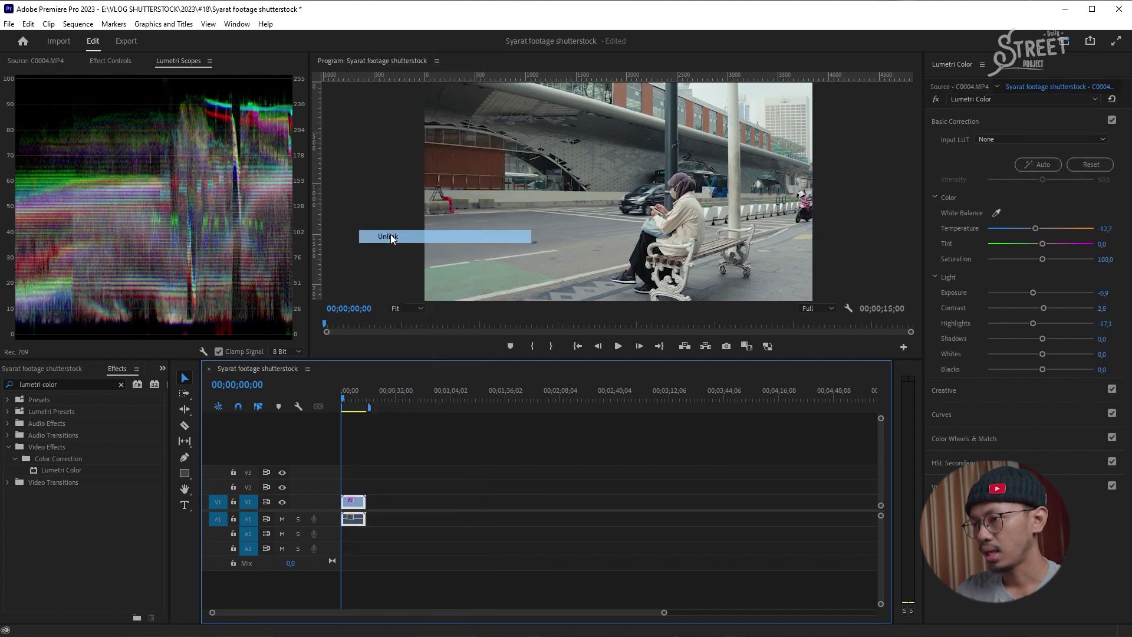
pyautogui.click(354, 520)
pyautogui.press('Delete')
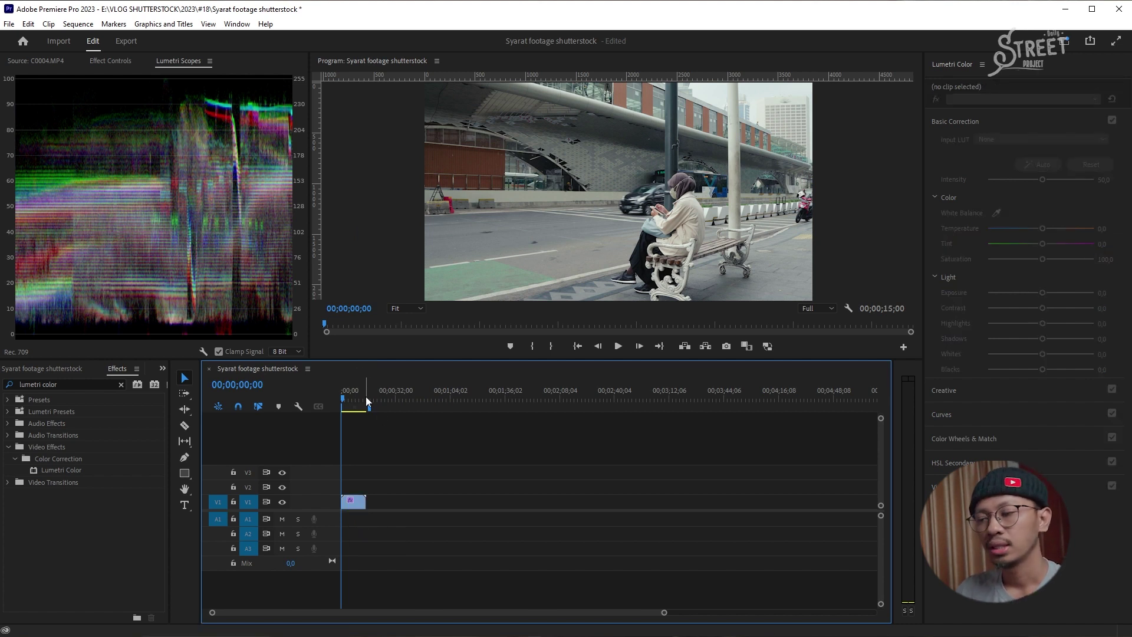
# Toggle the mute of the empty audio track A1 on and back off.
pyautogui.click(282, 520)
pyautogui.click(282, 519)
# Try trimming a short portion off both ends of clip C0004.MP4 with the Selection tool and undo both trims.
pyautogui.click(351, 502)
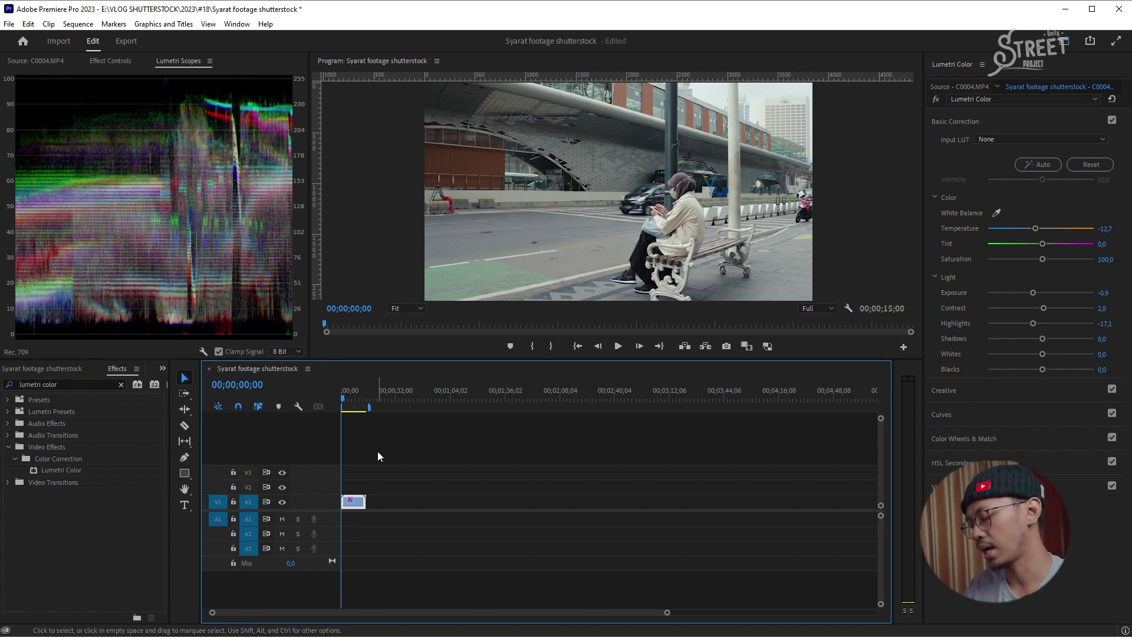
pyautogui.press('=')
pyautogui.press('=')
pyautogui.press('=')
pyautogui.click(185, 378)
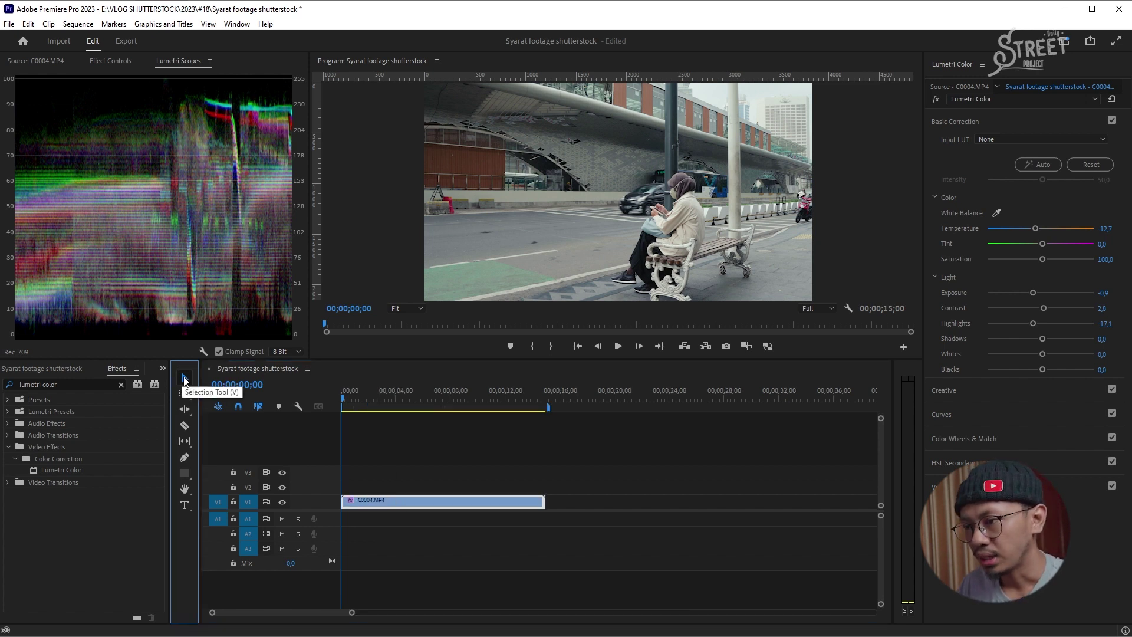
pyautogui.click(345, 500)
pyautogui.moveTo(345, 500); pyautogui.dragTo(350, 501)
pyautogui.moveTo(543, 501); pyautogui.dragTo(530, 501)
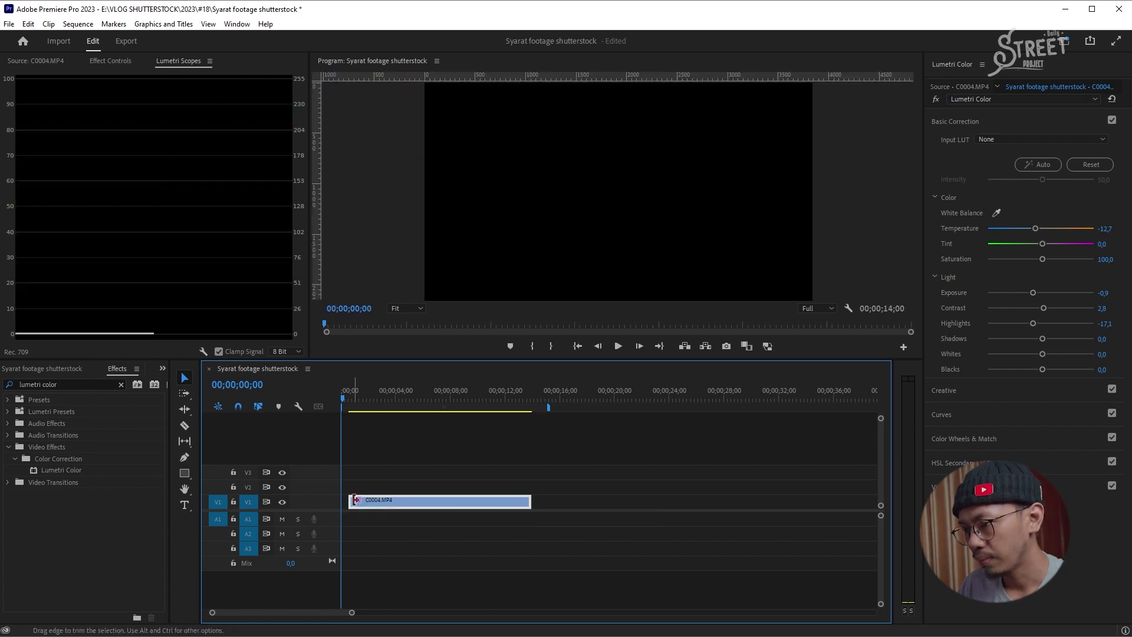
pyautogui.hotkey('ctrl', 'z')
pyautogui.hotkey('ctrl', 'z')
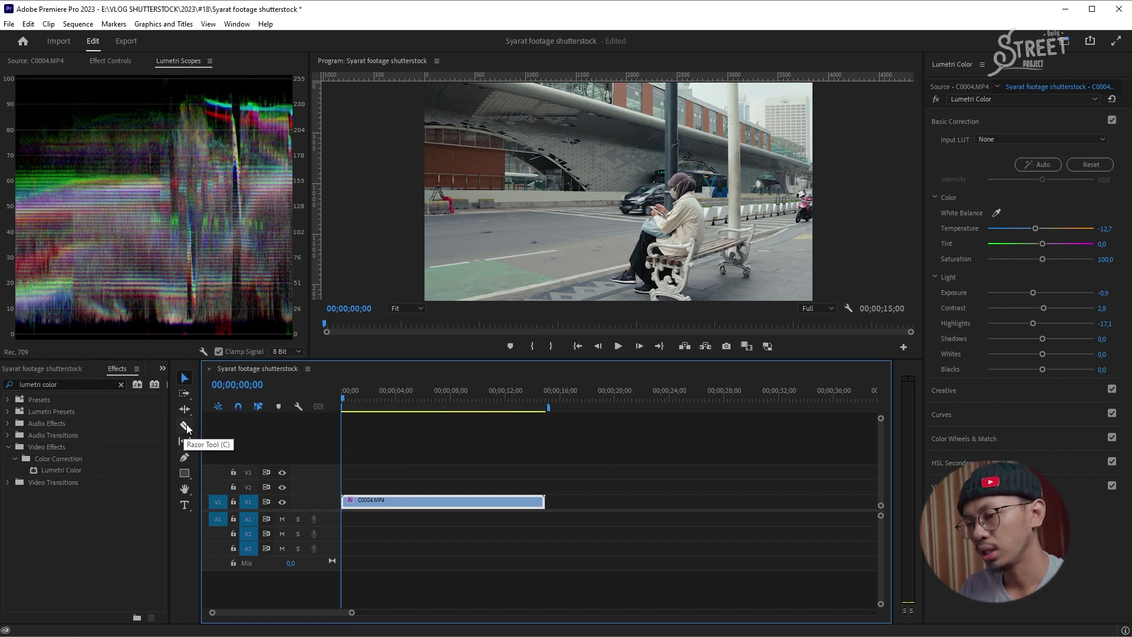
# Split clip C0004.MP4 near its start and near its end with the Razor tool.
pyautogui.click(187, 428)
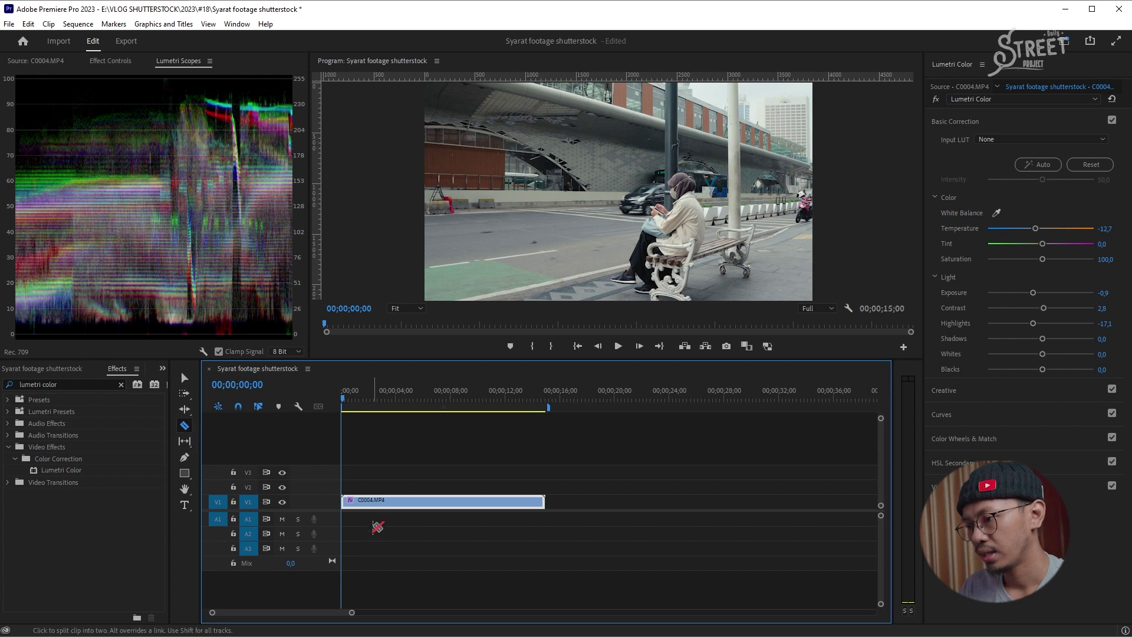
pyautogui.click(359, 500)
pyautogui.click(524, 502)
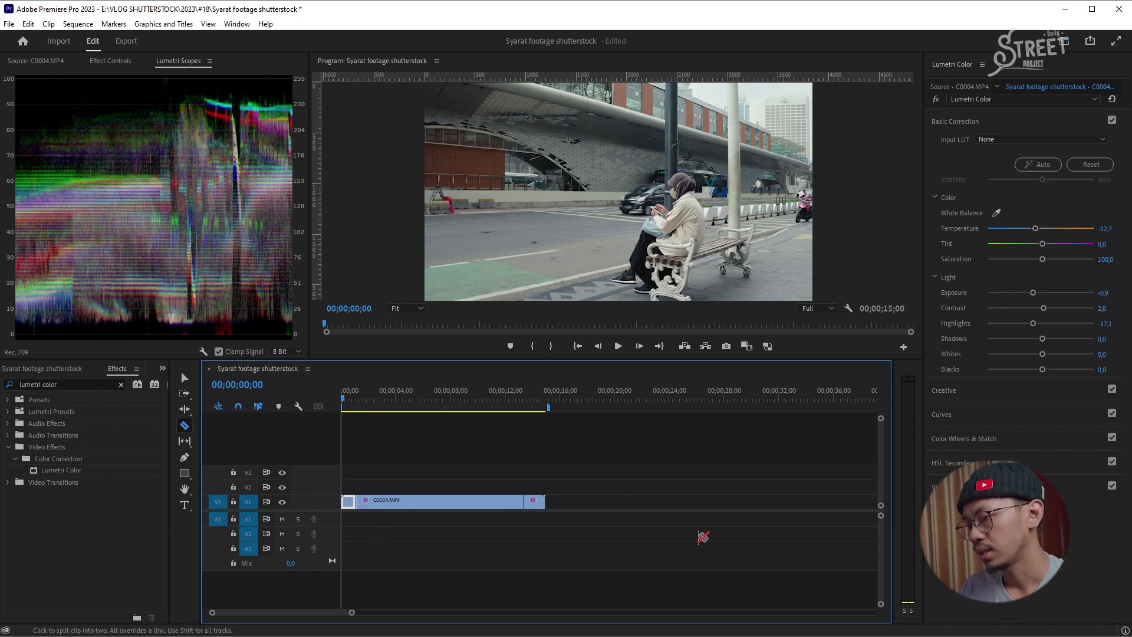
# Delete the short first and last pieces of the split clip and close the gap before the remaining piece.
pyautogui.click(186, 378)
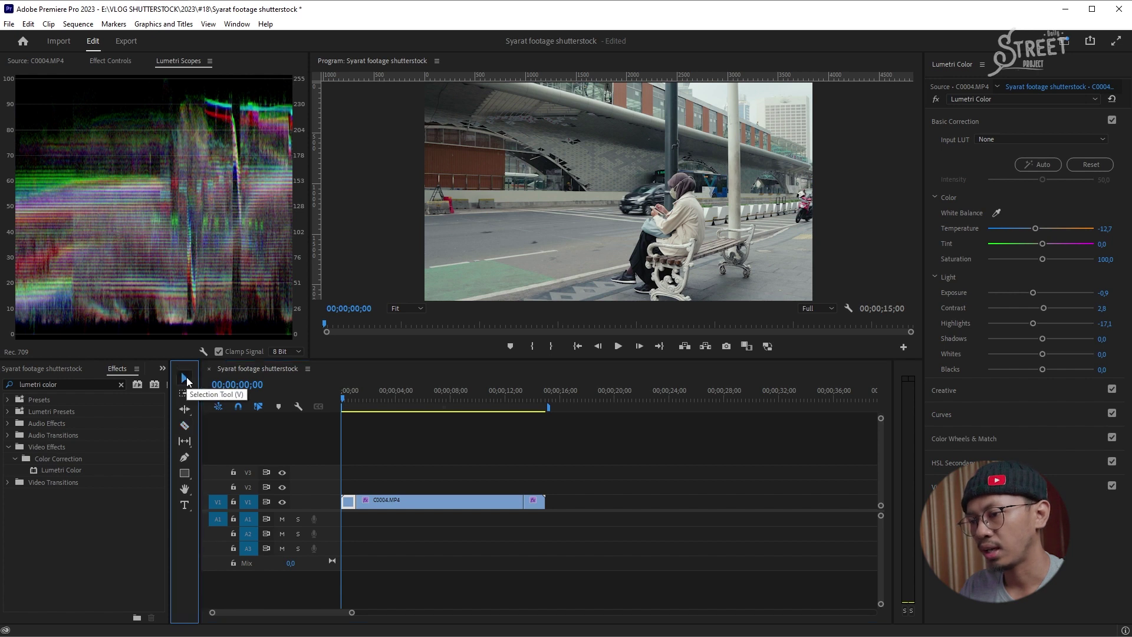
pyautogui.click(535, 502)
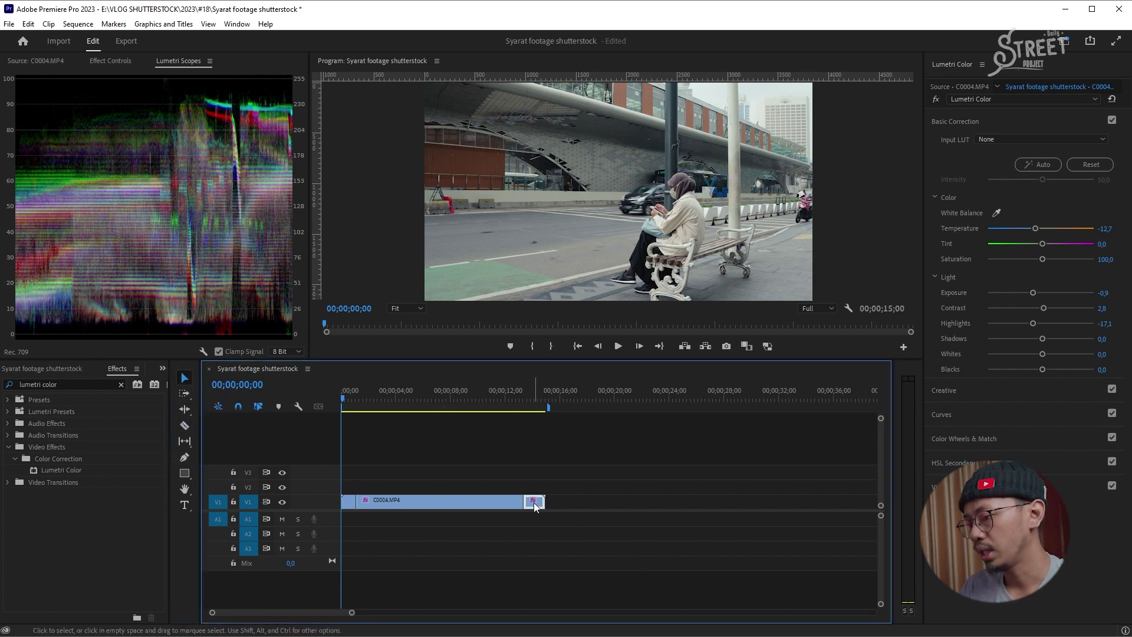
pyautogui.keyDown('shift'); pyautogui.click(349, 503); pyautogui.keyUp('shift')
pyautogui.press('Delete')
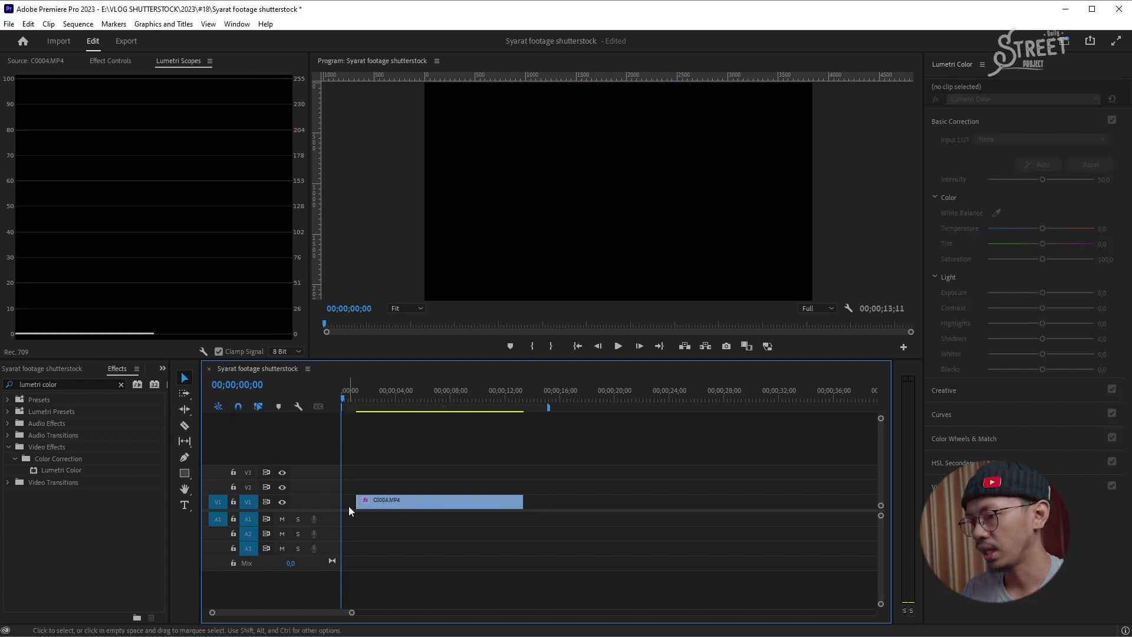
pyautogui.press('Delete')
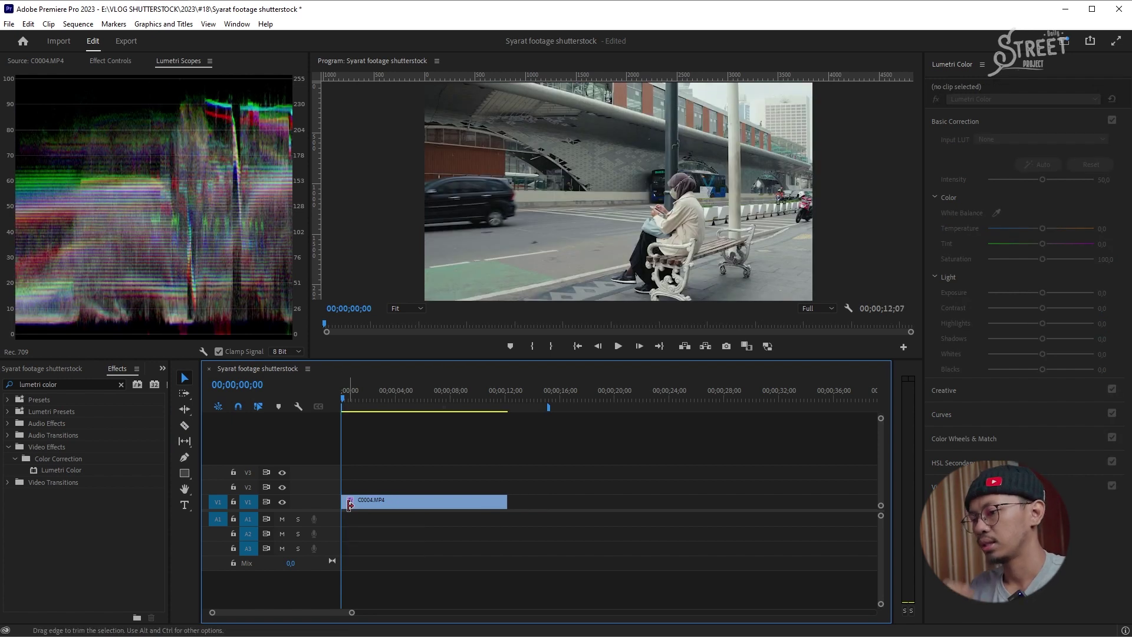
# Undo the cuts and deletions to restore the clip's full length, and select the clip.
pyautogui.press('-')
pyautogui.press('-')
pyautogui.press('-')
pyautogui.click(354, 501)
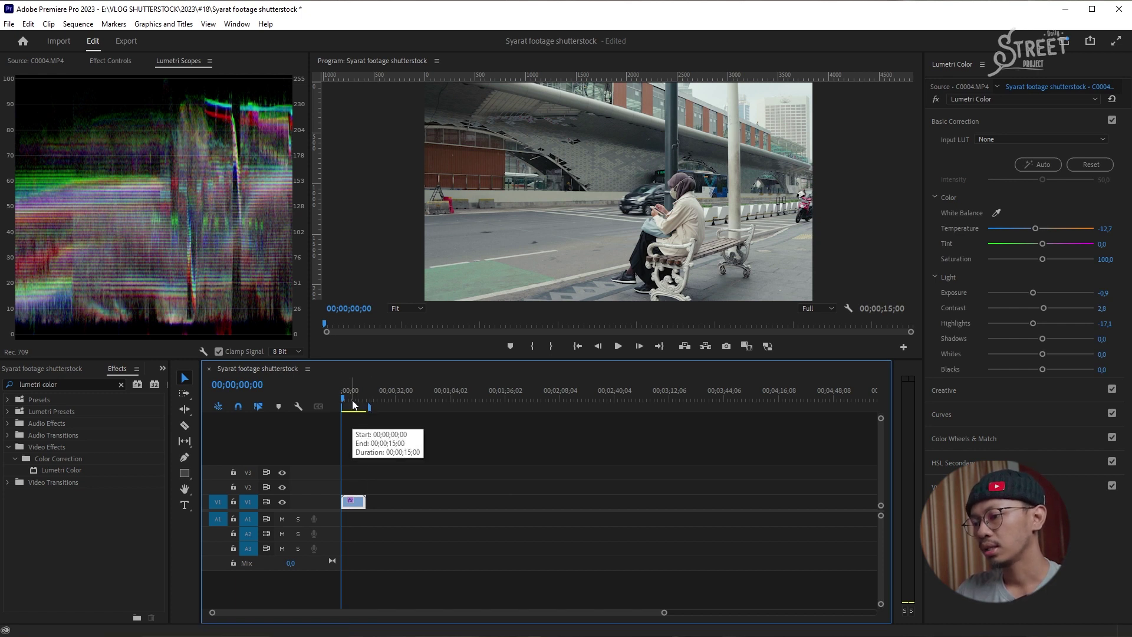
# Open the media export settings and configure the High Quality 2160p 4K preset with audio export turned off.
pyautogui.click(9, 24)
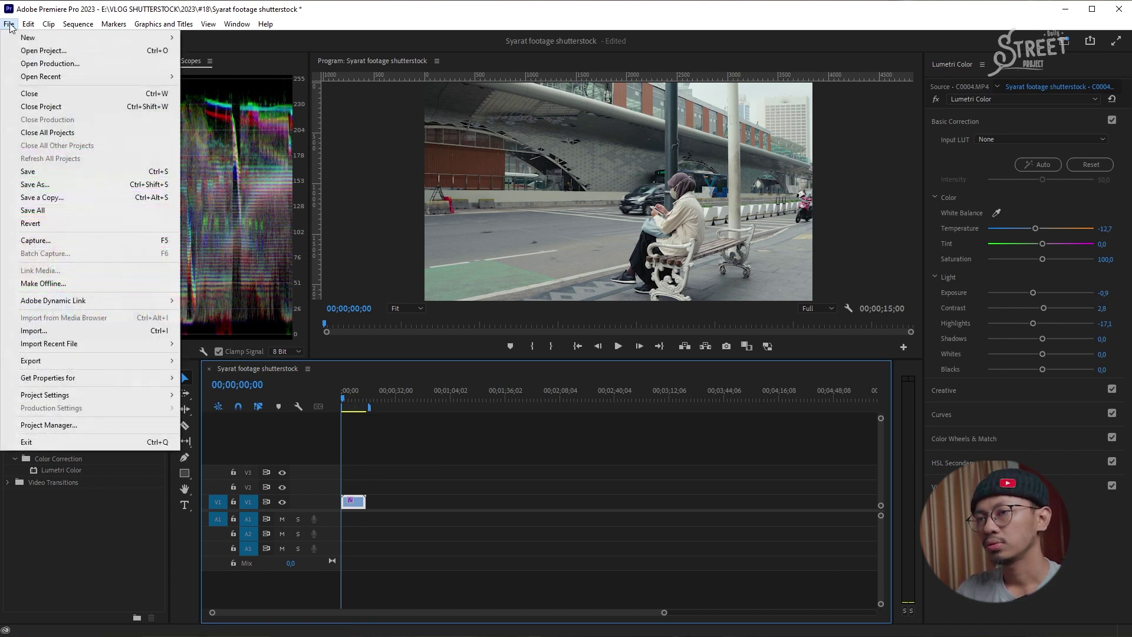
pyautogui.moveTo(44, 362)
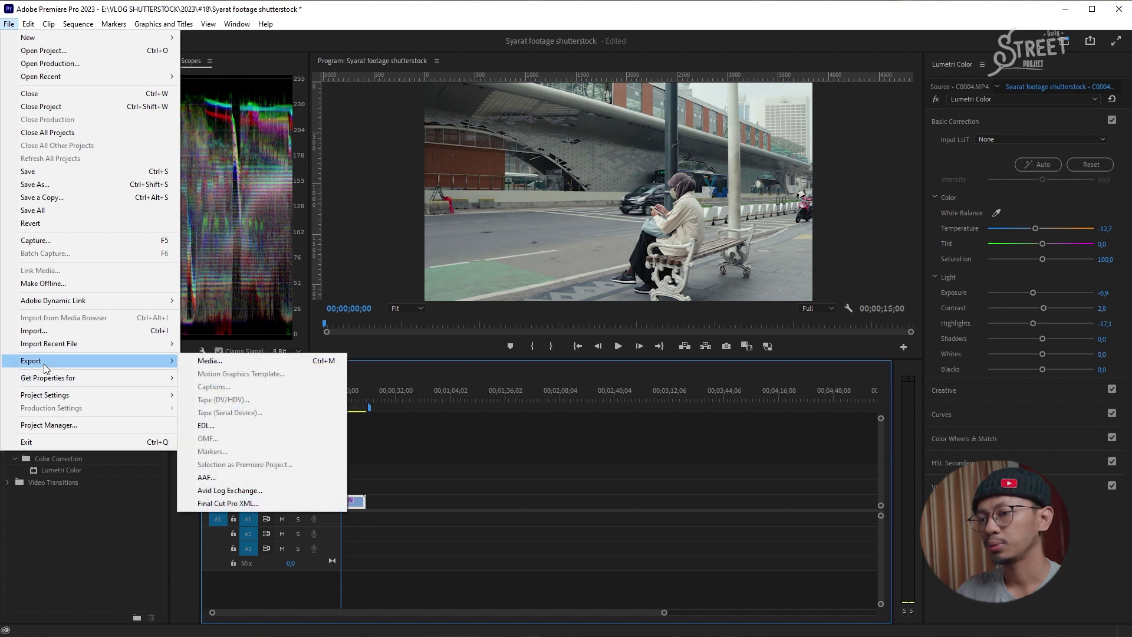
pyautogui.click(201, 362)
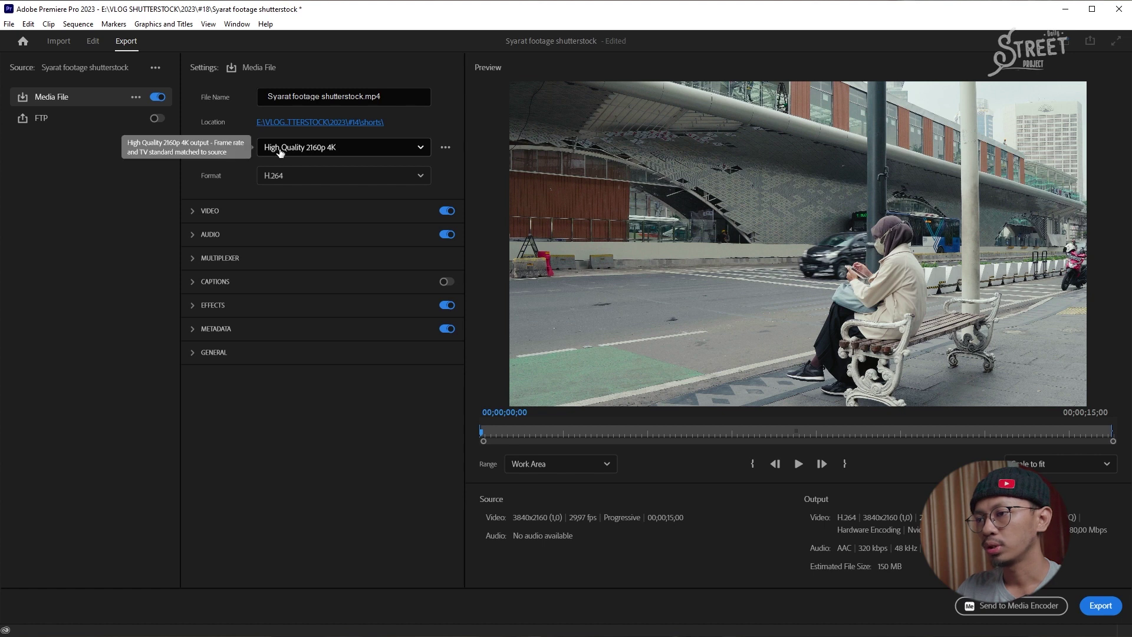
pyautogui.click(357, 153)
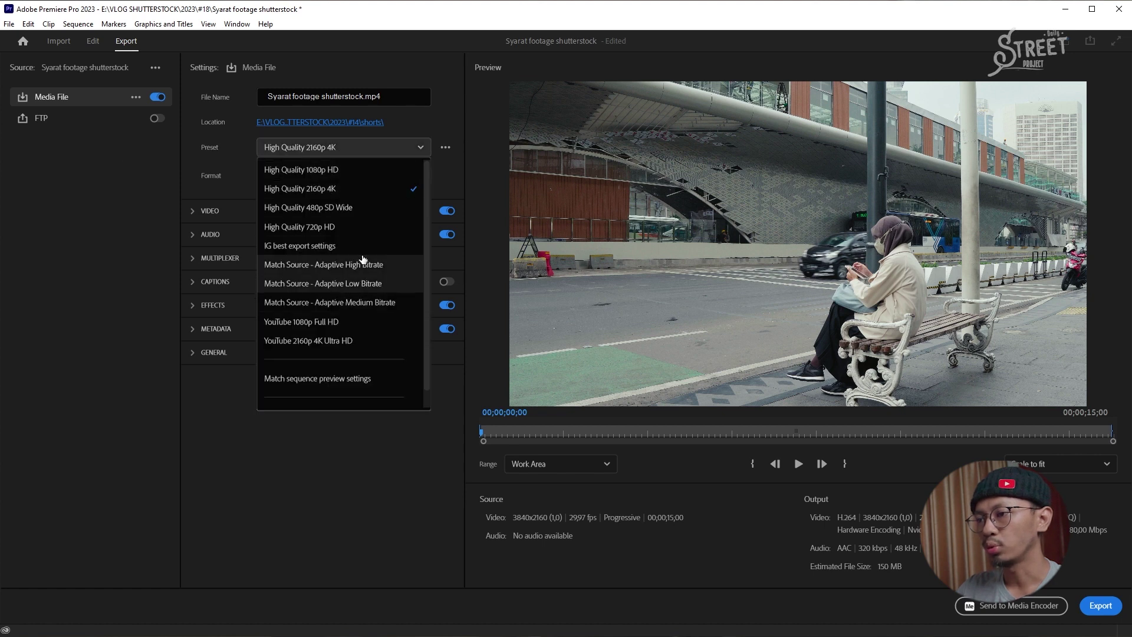
pyautogui.click(316, 190)
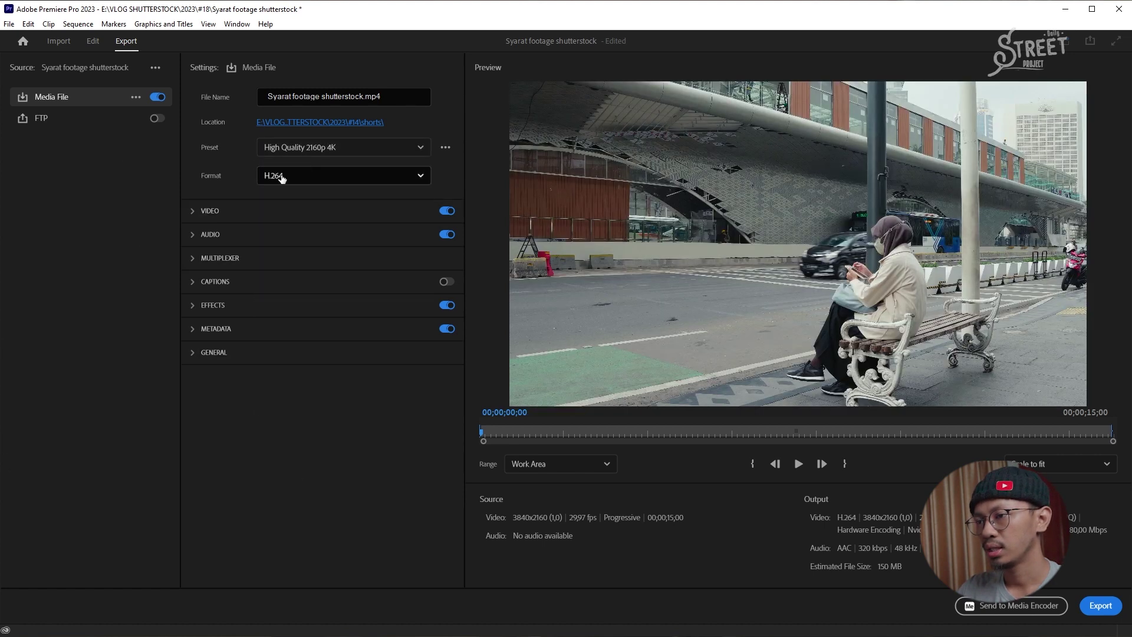
pyautogui.click(446, 234)
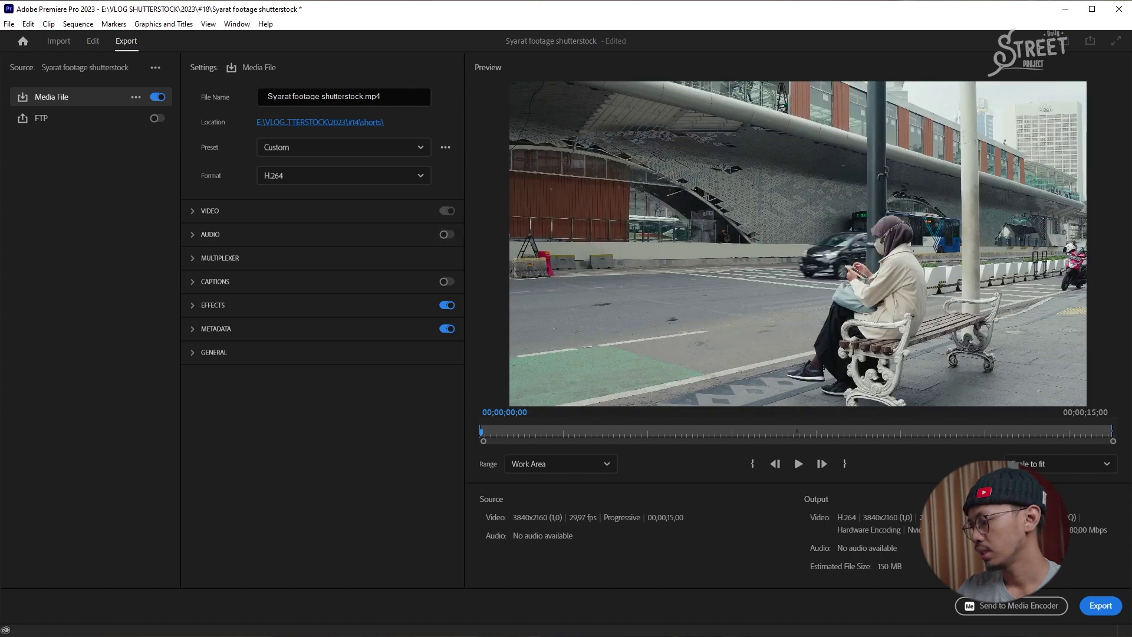
# Set the export location to the VLOG SHUTTERSTOCK\2023\#18 folder and export the video.
pyautogui.click(316, 122)
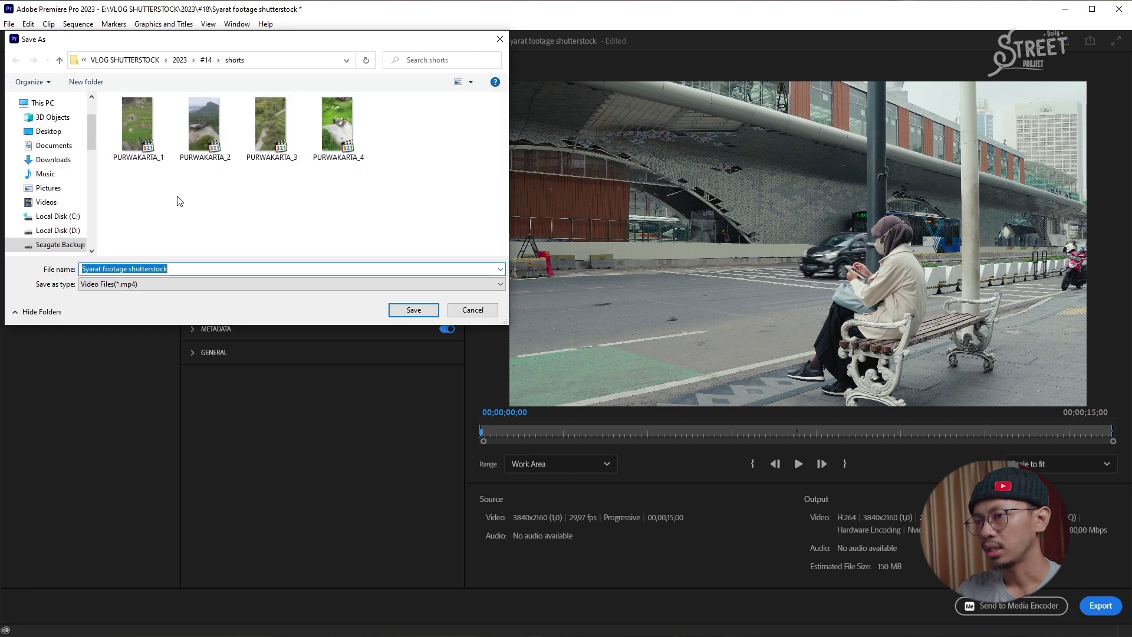
pyautogui.click(179, 60)
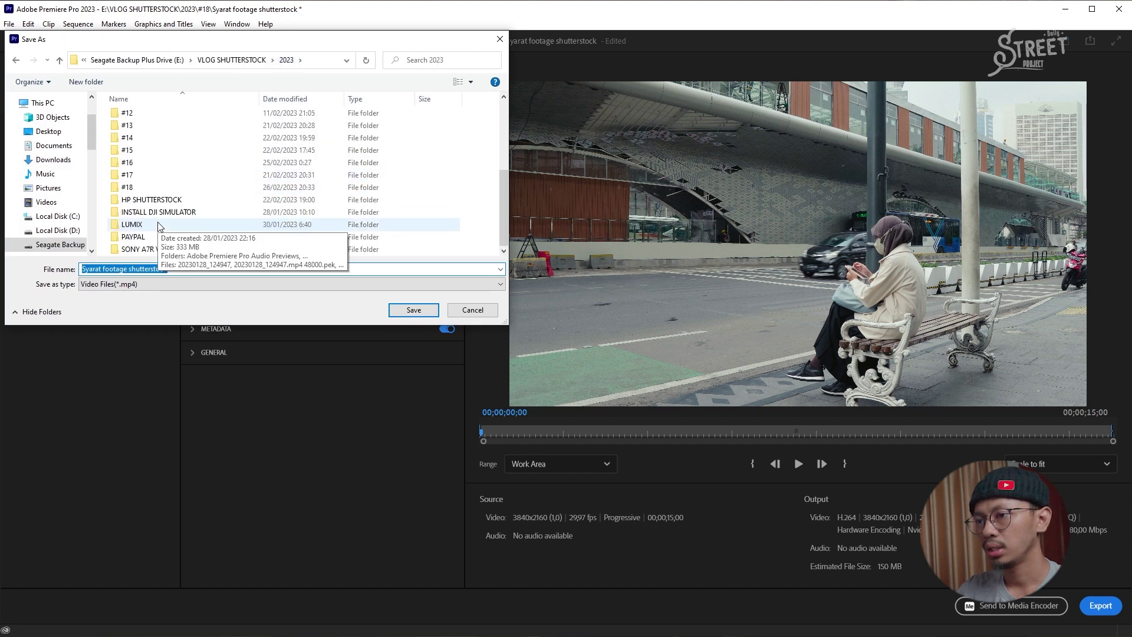
pyautogui.doubleClick(156, 187)
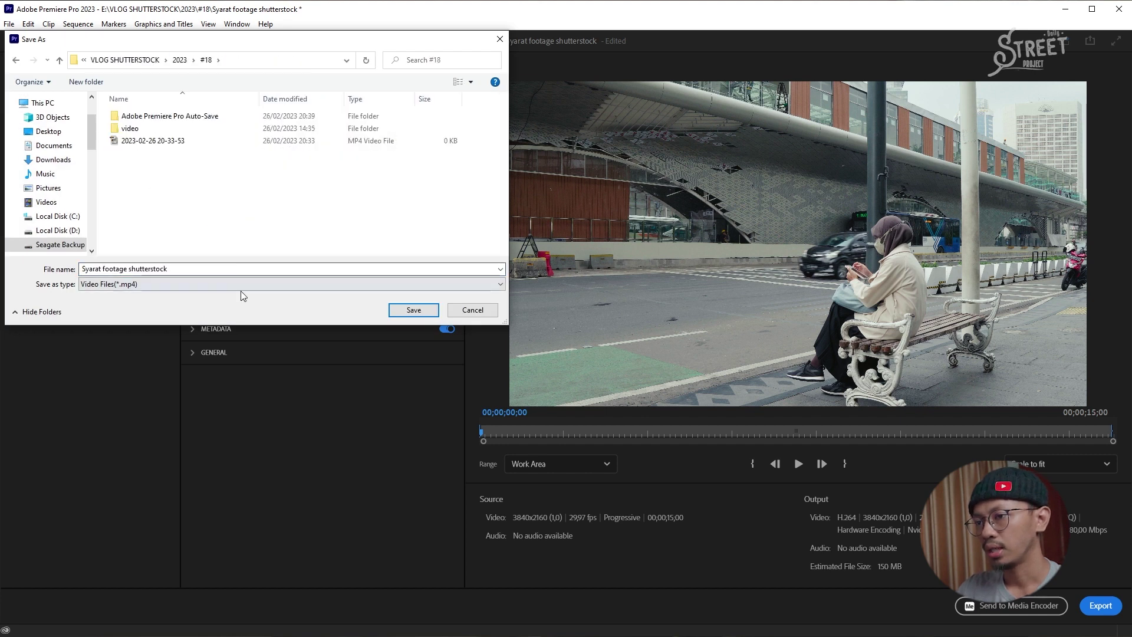
pyautogui.click(412, 311)
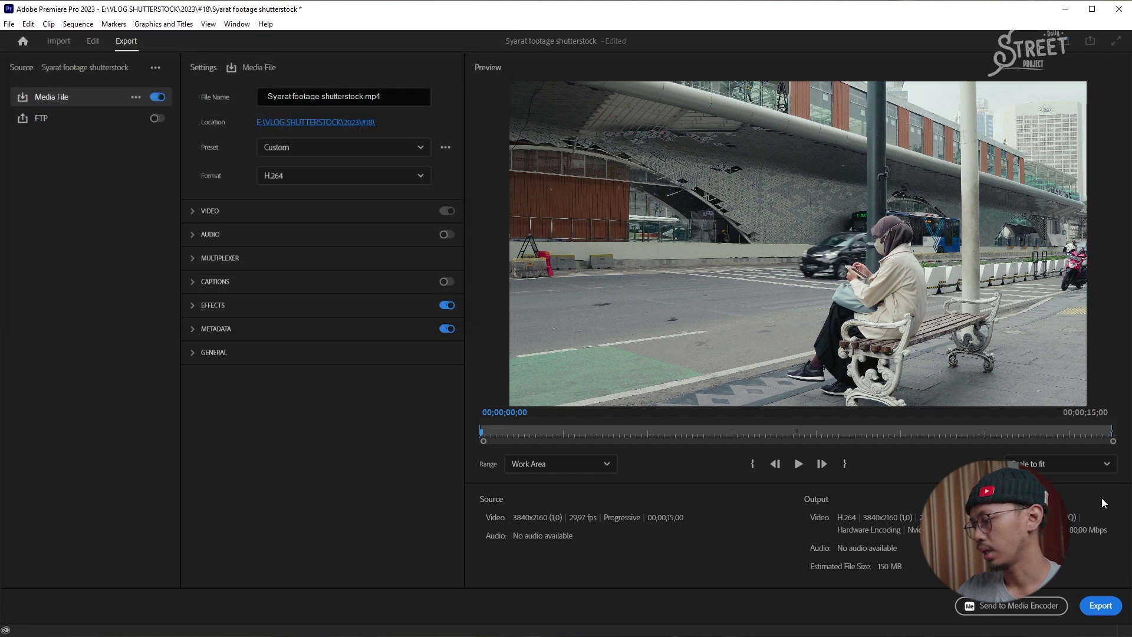
pyautogui.click(1101, 604)
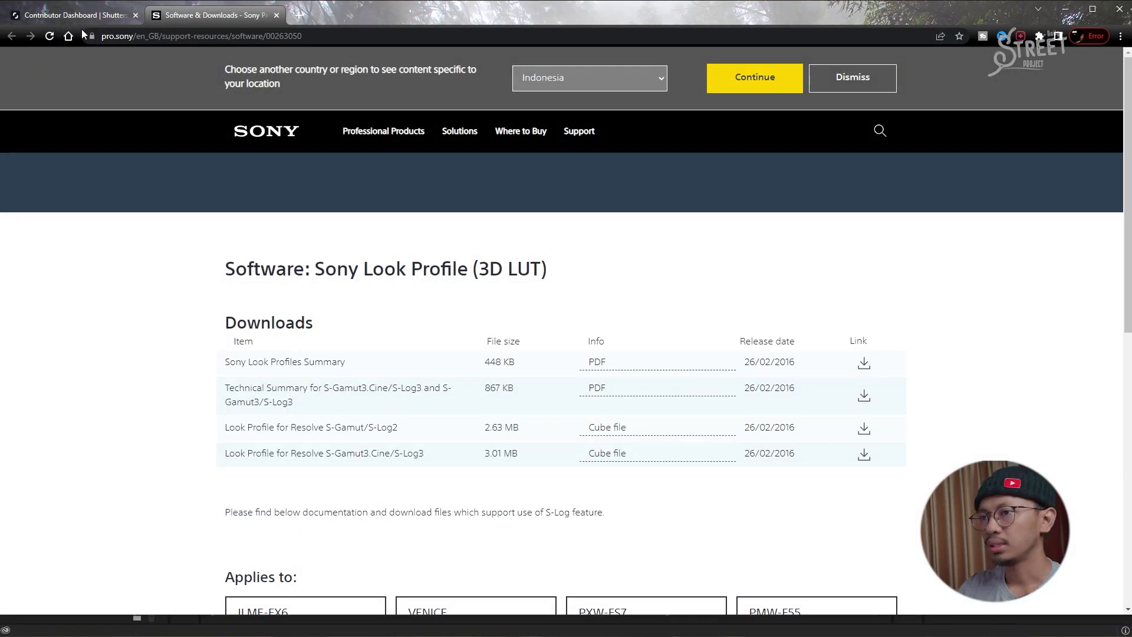
# Switch to the Shutterstock Contributor dashboard in the browser and open the content upload page.
pyautogui.click(68, 20)
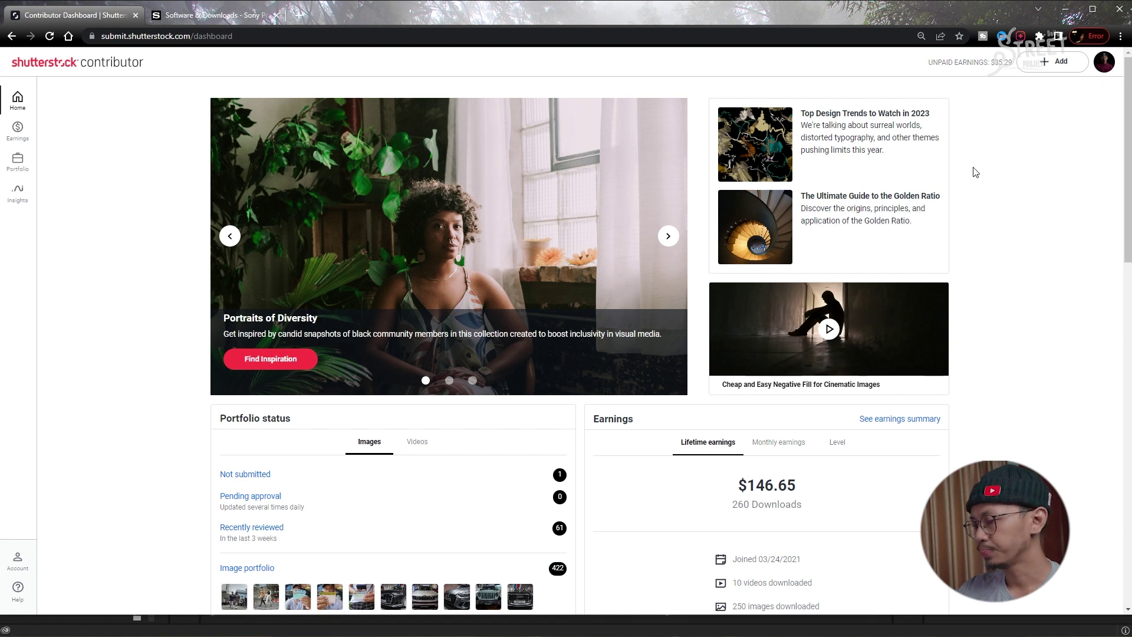
pyautogui.click(1046, 68)
pyautogui.click(1015, 93)
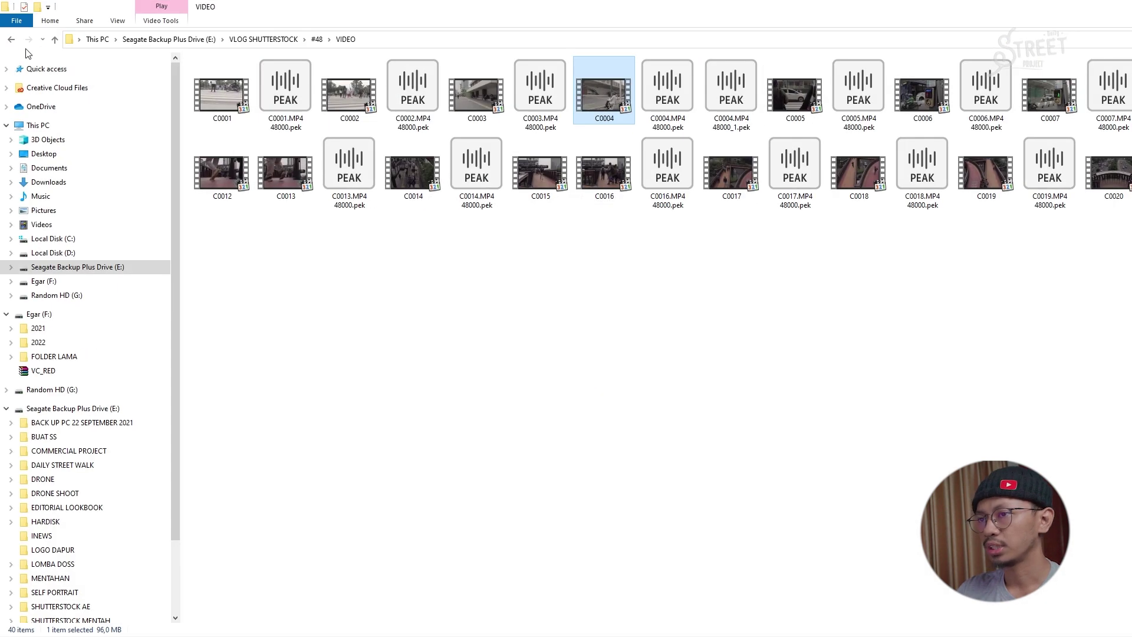
# Upload Syarat footage shutterstock.mp4 from VLOG SHUTTERSTOCK\2023\#18 in File Explorer to Shutterstock and continue to its submission page.
pyautogui.click(11, 42)
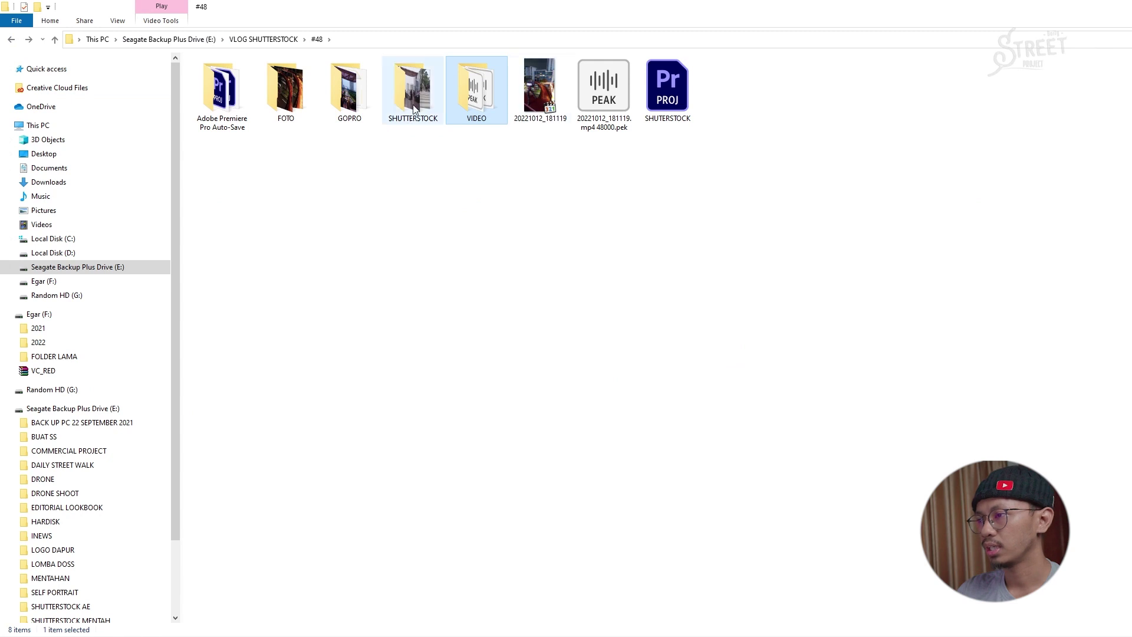
pyautogui.click(11, 40)
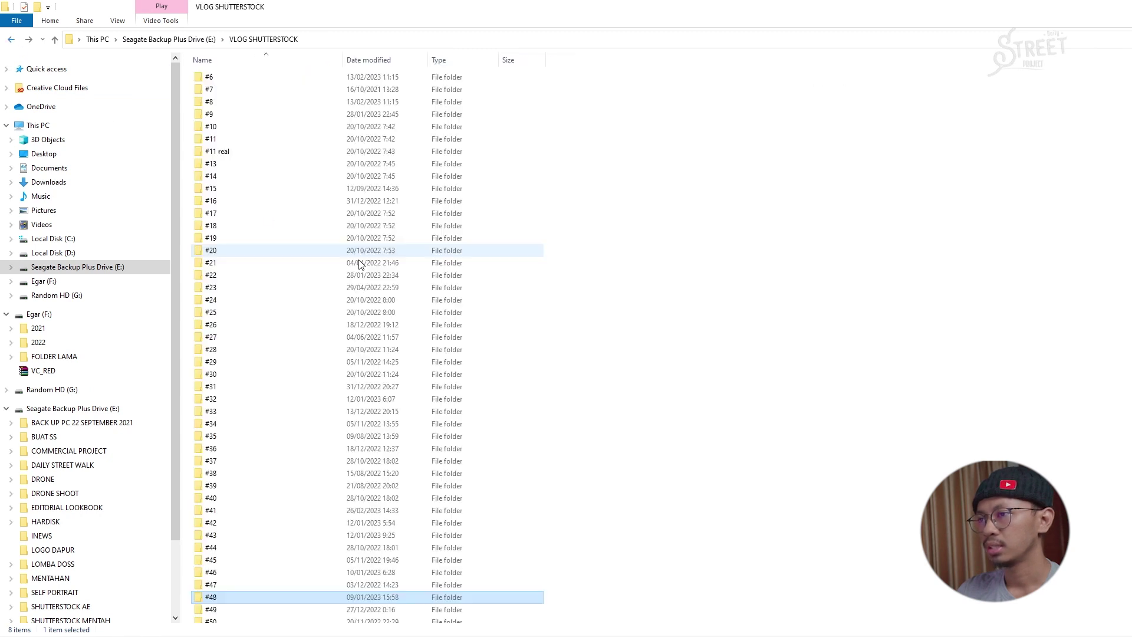
pyautogui.scroll(-6, 214, 554)
pyautogui.scroll(-4, 214, 547)
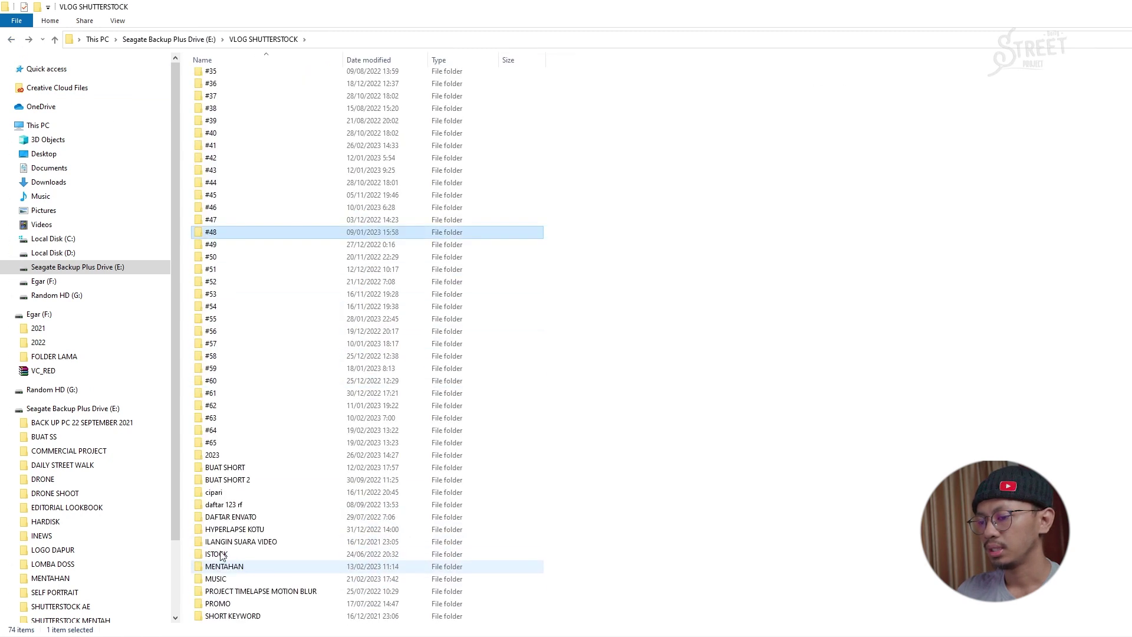
pyautogui.doubleClick(212, 454)
pyautogui.doubleClick(239, 289)
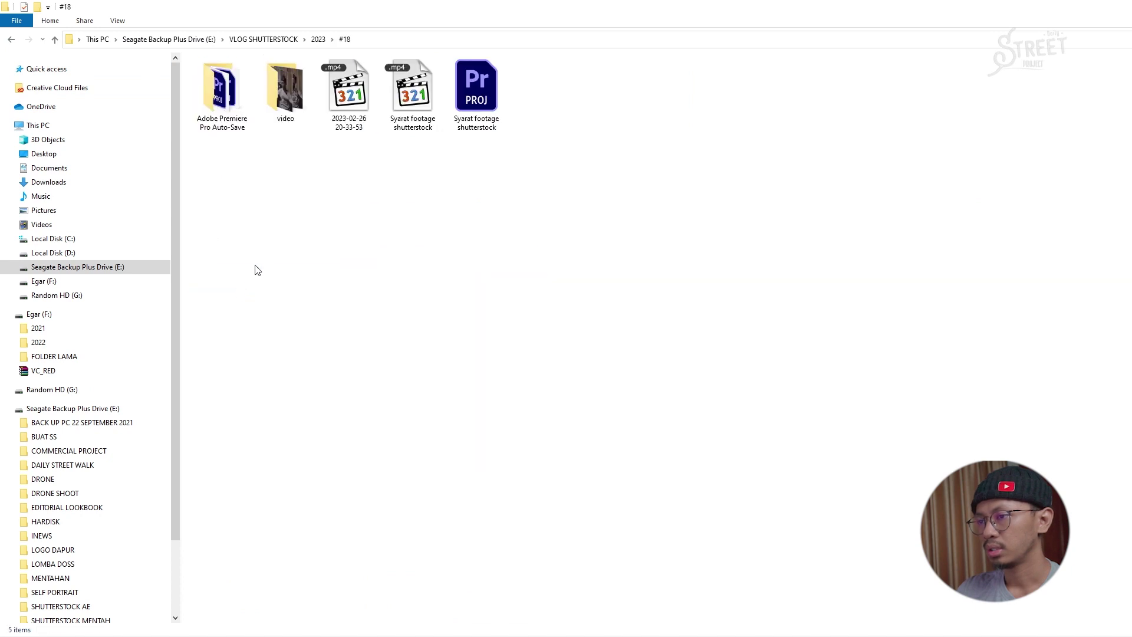
pyautogui.moveTo(407, 96); pyautogui.dragTo(447, 238)
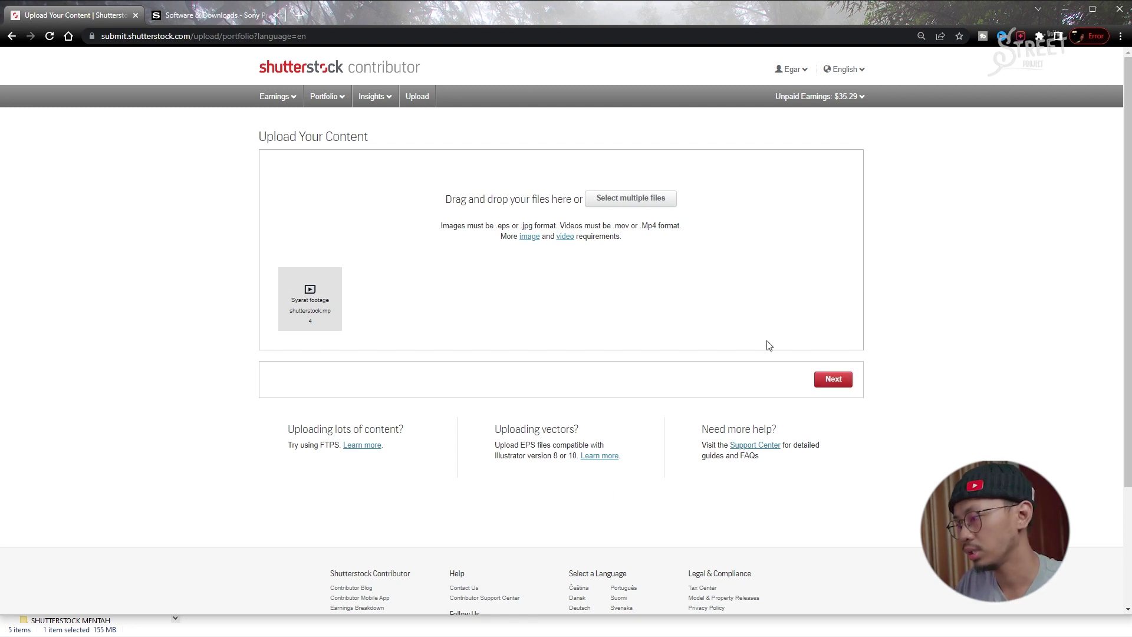
pyautogui.click(834, 383)
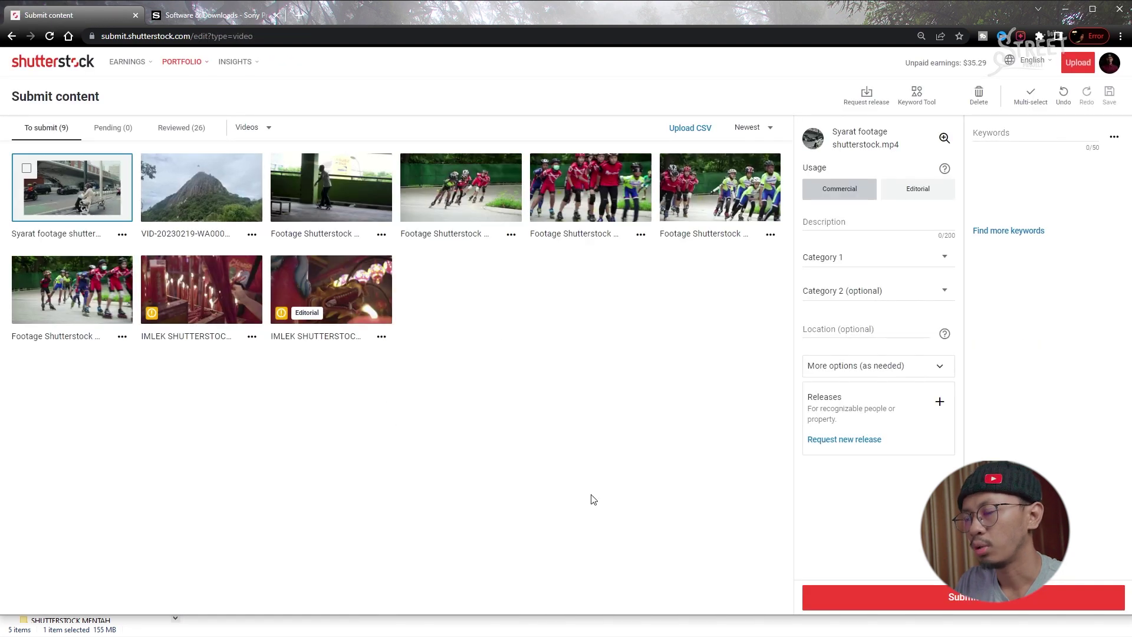
# Open the iStock home page in a new browser tab.
pyautogui.click(299, 16)
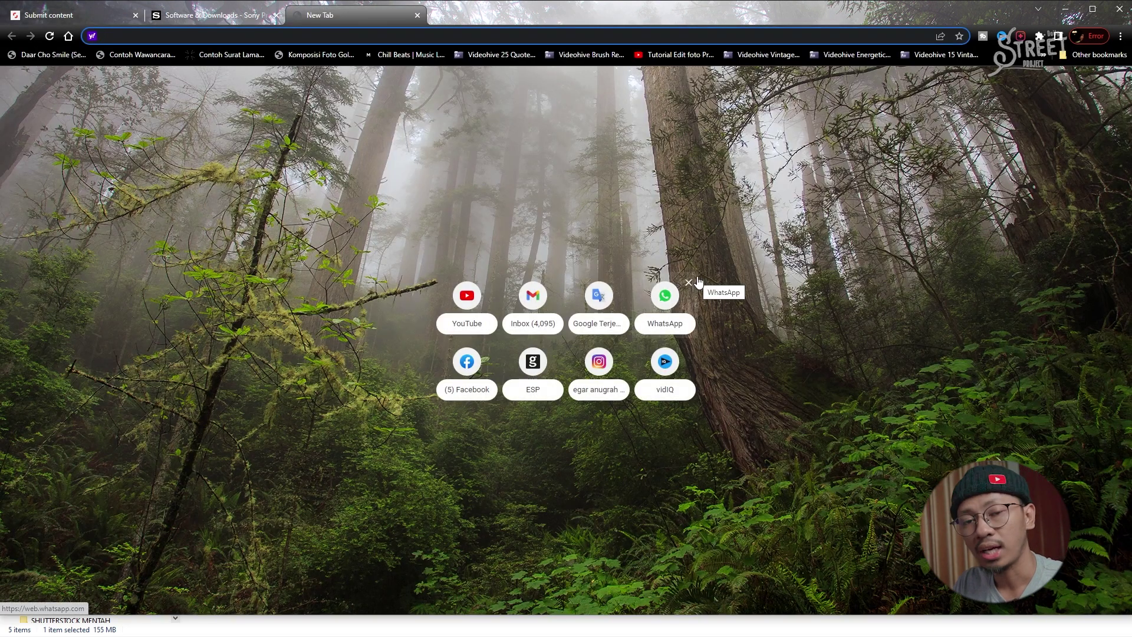
pyautogui.write('istockphoto.com/id/portfolio/egaranugrah?assettype=image&mediatype=photography')
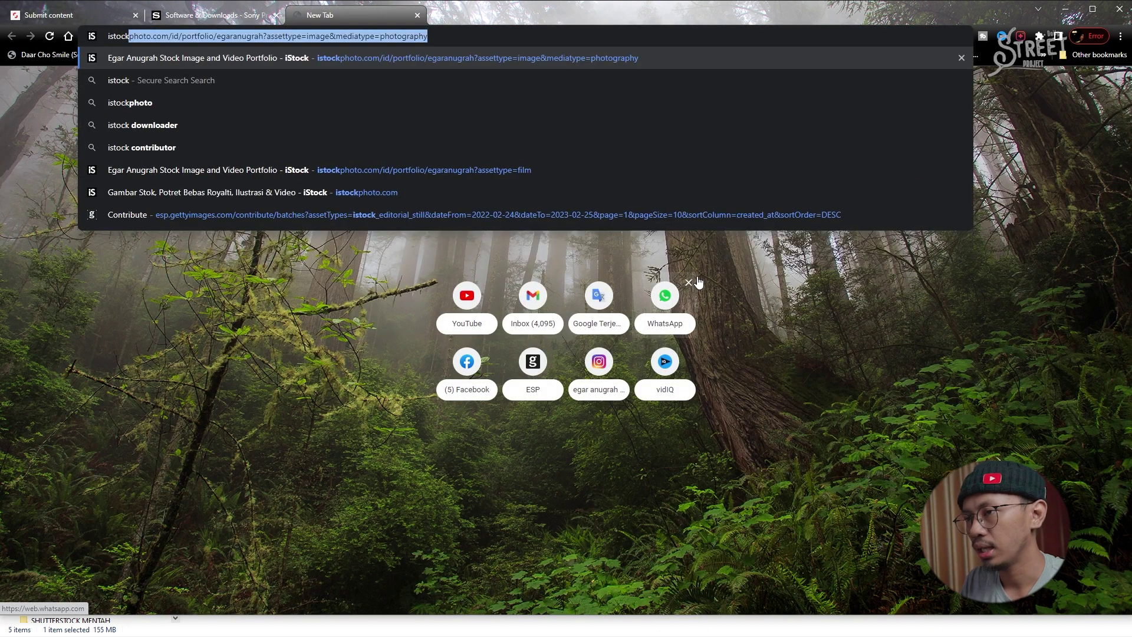
pyautogui.press('Return')
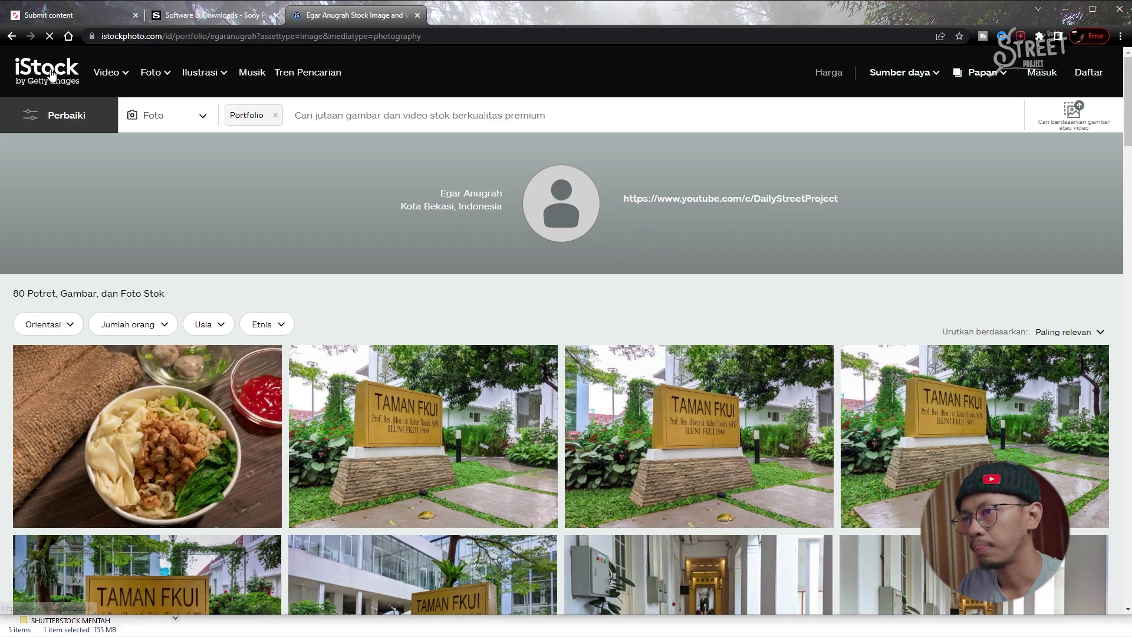
pyautogui.click(52, 74)
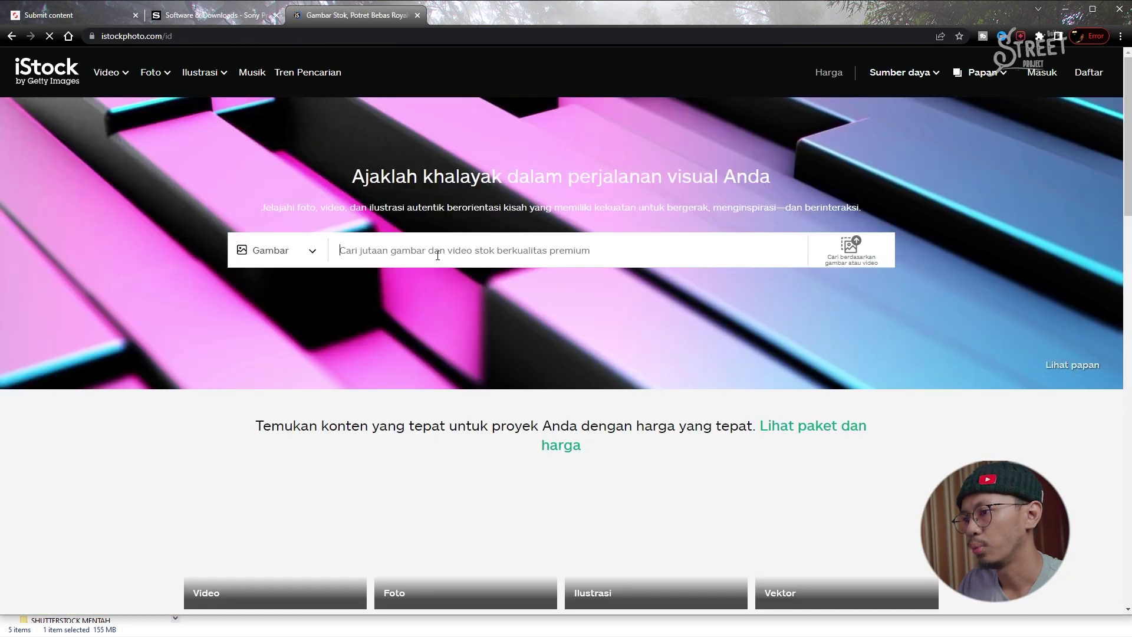
# Search the iStock images for "girl waiting the bus".
pyautogui.click(437, 255)
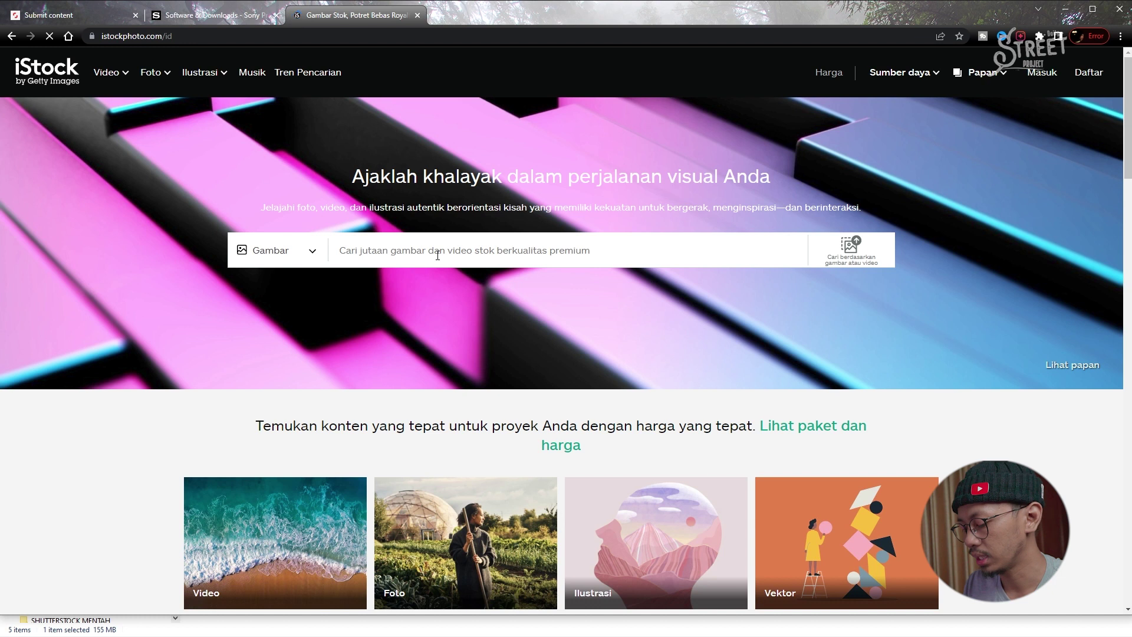
pyautogui.write('gi')
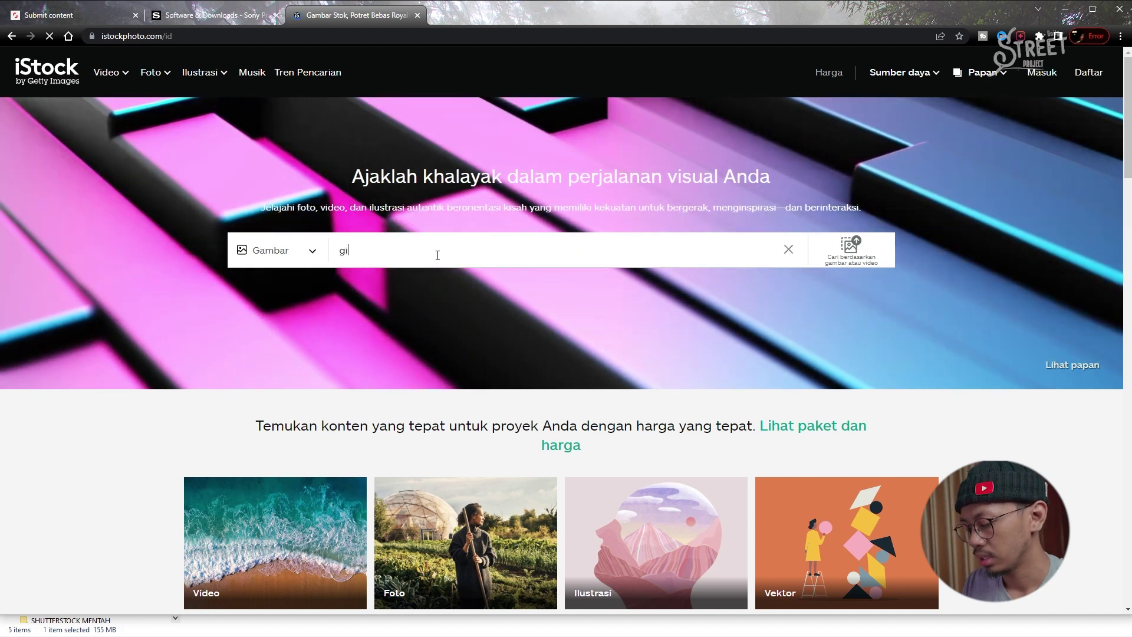
pyautogui.write('rl waiti')
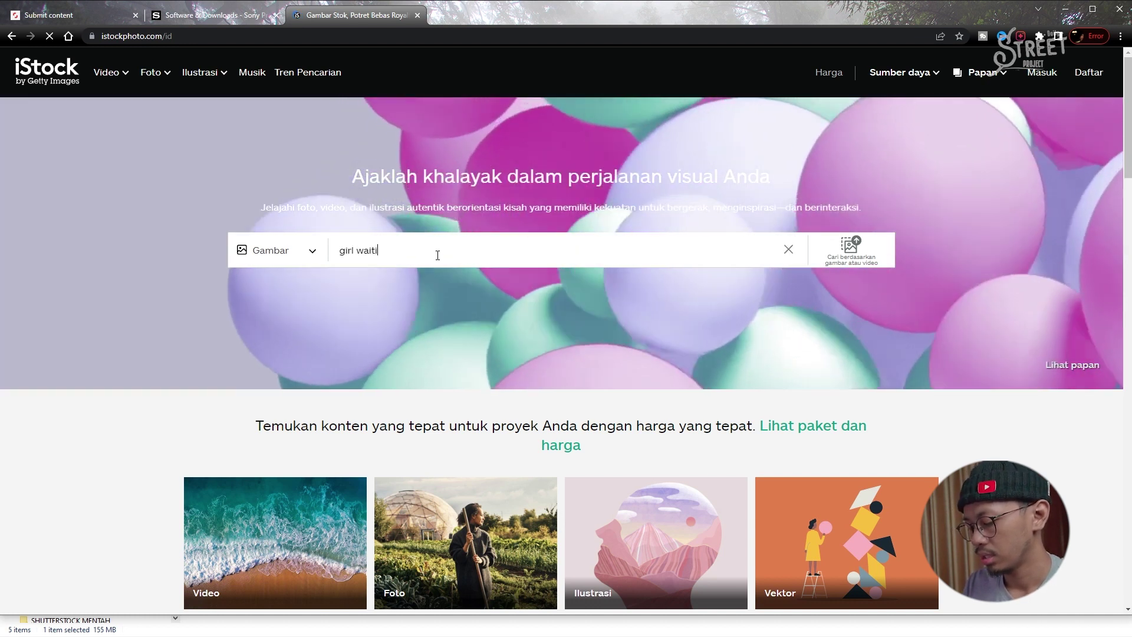
pyautogui.write('ng the bus')
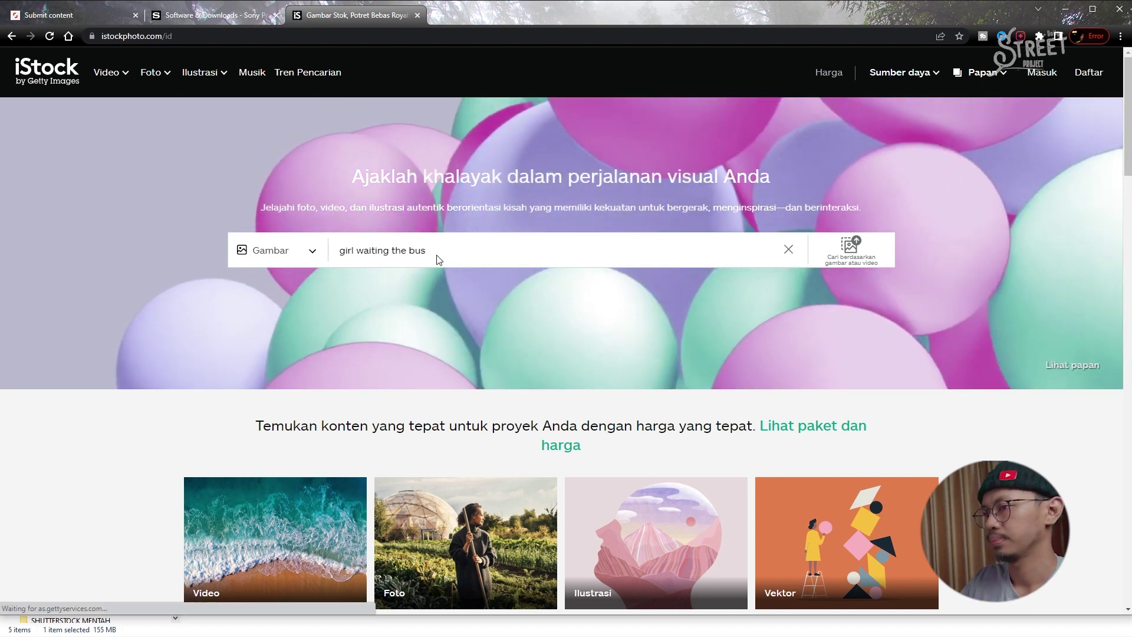
pyautogui.press('Return')
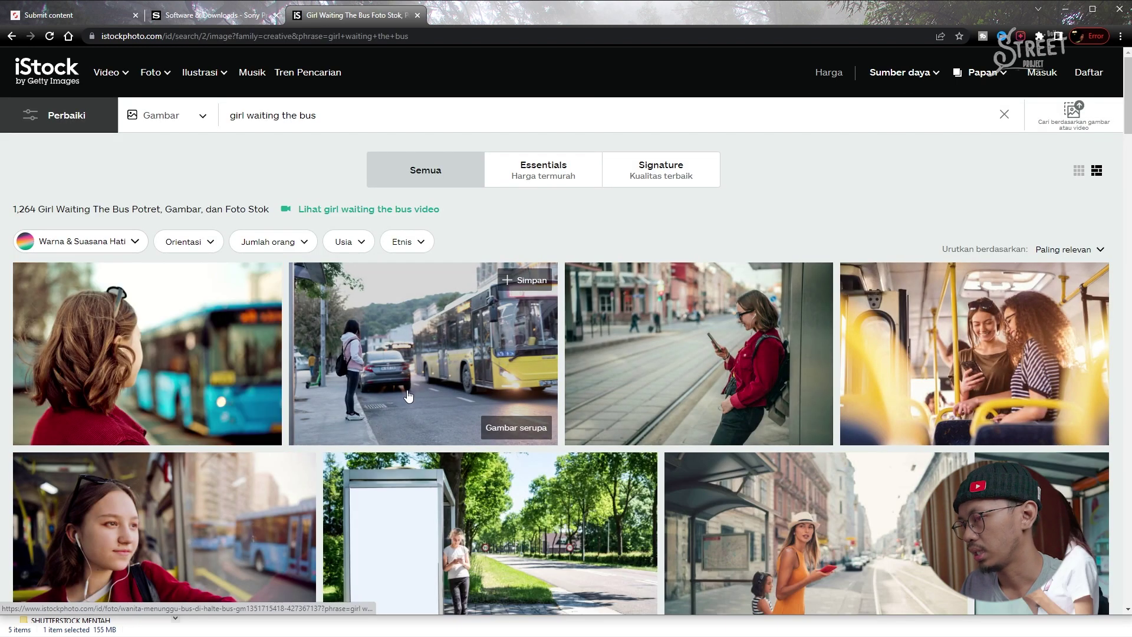
# Copy the description of the photo showing a woman beside a yellow bus and translate it from Indonesian to English in Google Translate.
pyautogui.click(366, 355)
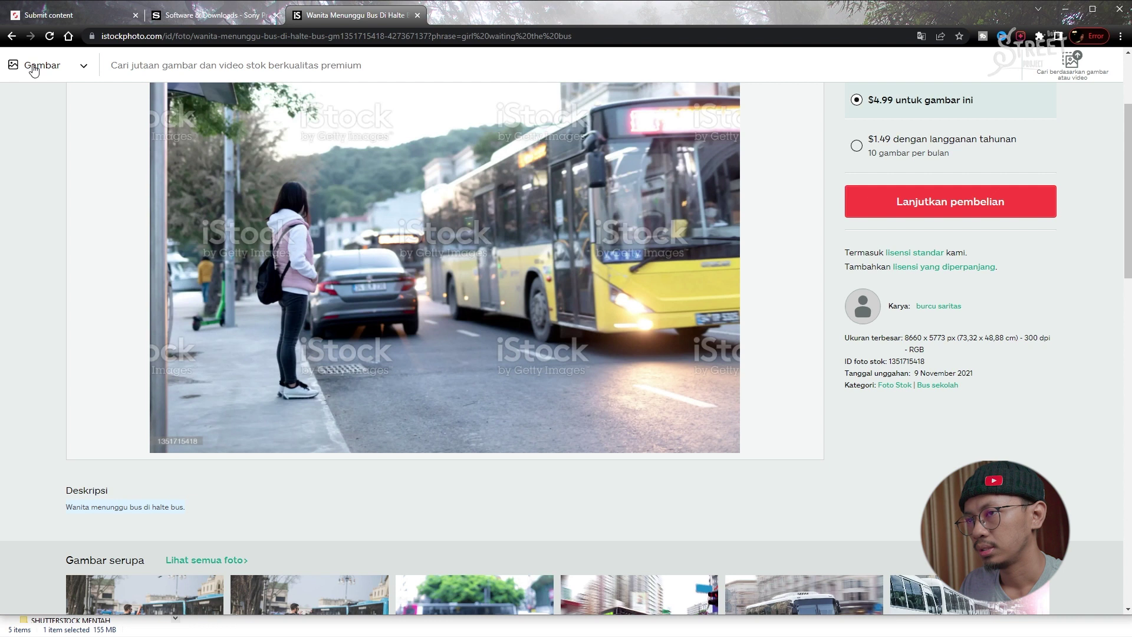
pyautogui.click(435, 15)
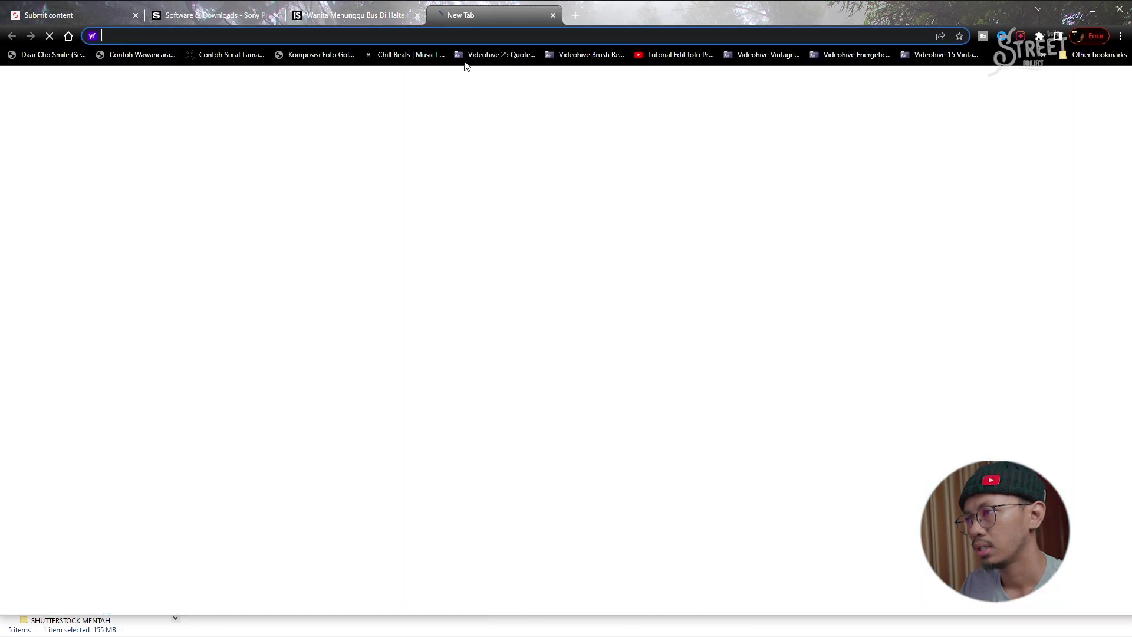
pyautogui.click(579, 310)
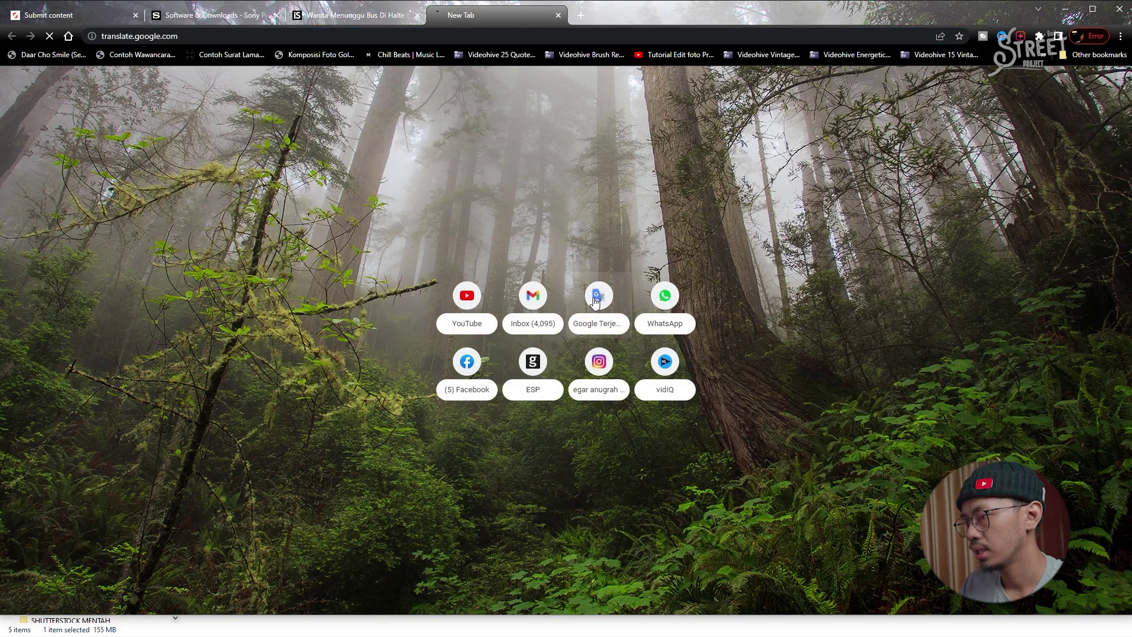
pyautogui.click(291, 187)
pyautogui.write('Wanita menunggu bus di halte bus.')
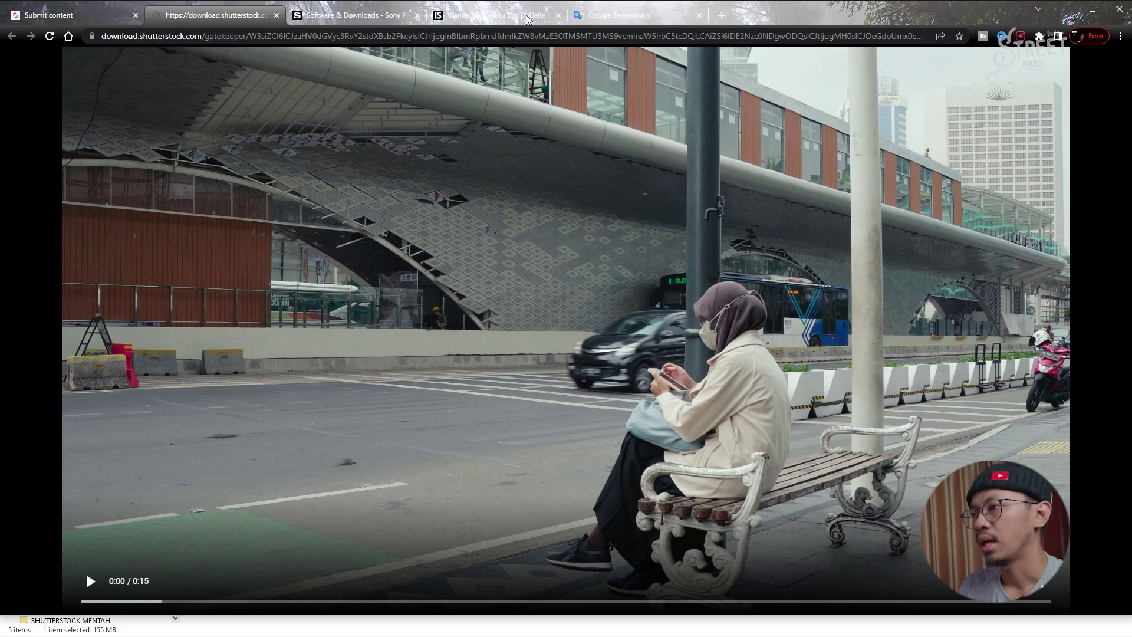
# Return to Google Translate and add "Jakarta, Indonesia - " at the start of the Indonesian source text.
pyautogui.click(647, 19)
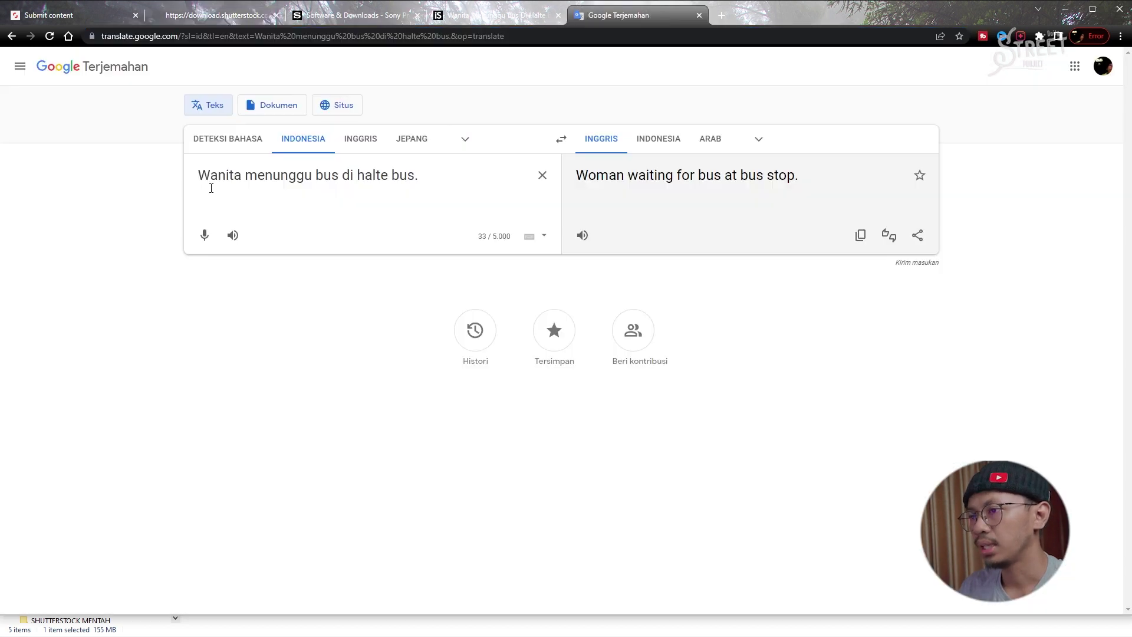
pyautogui.write('Jaka')
pyautogui.write('rta, In')
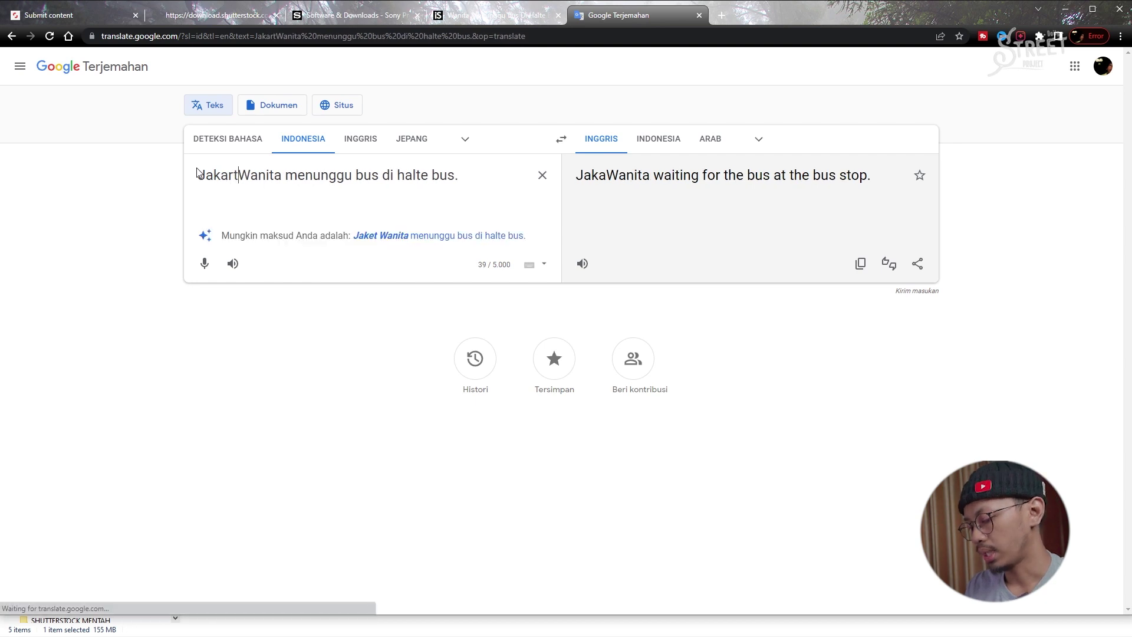
pyautogui.write('donesia ')
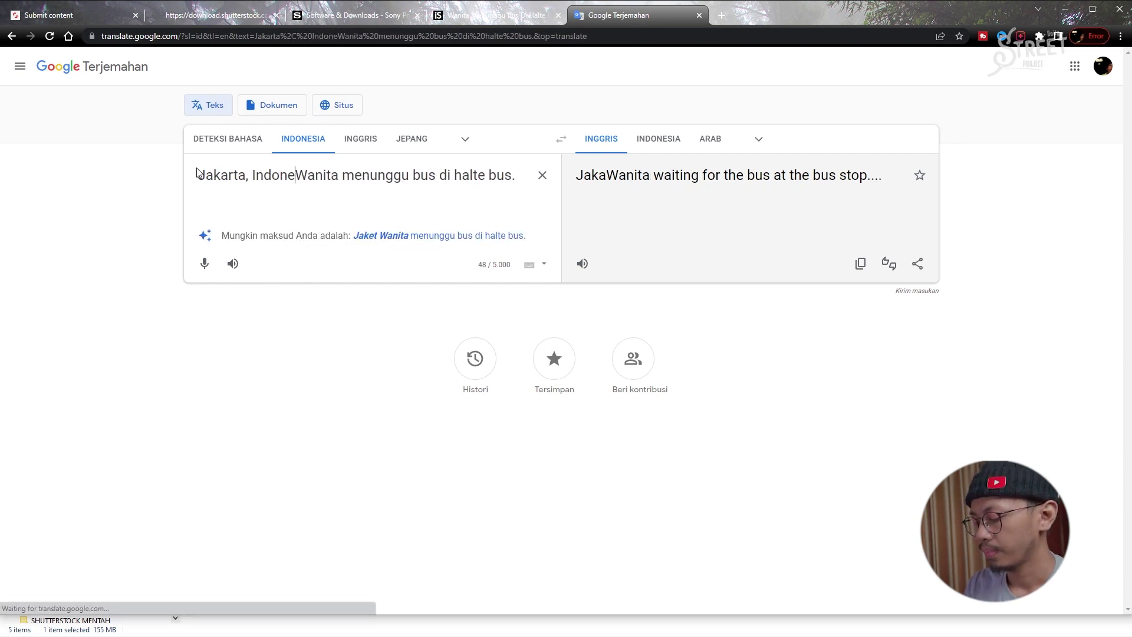
pyautogui.write('- ')
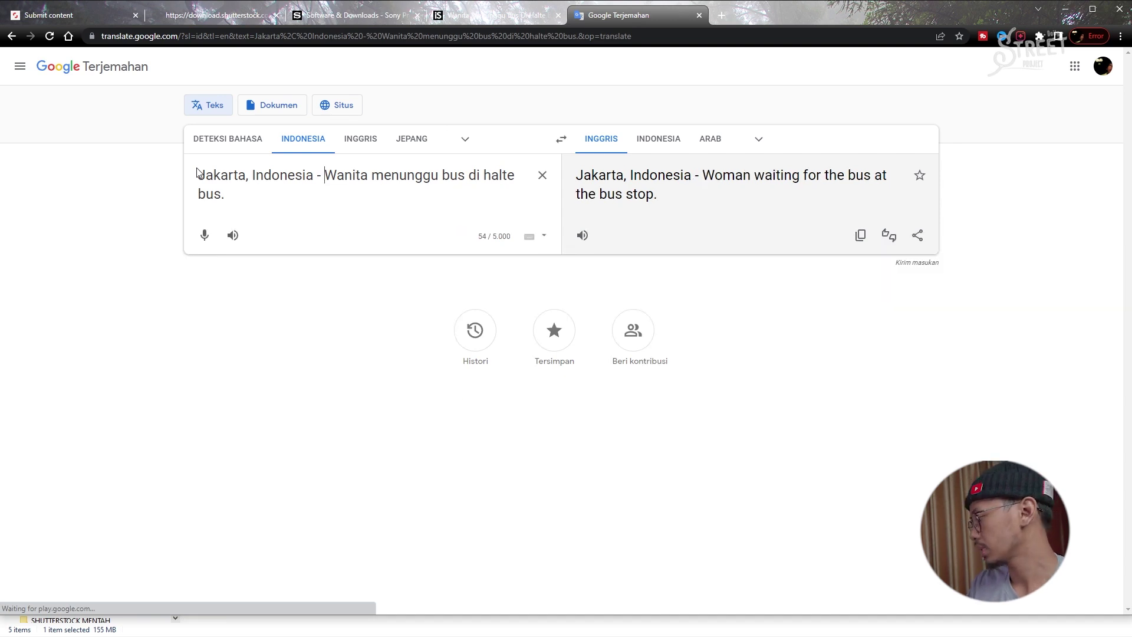
# Insert the date "February 26, 2023:" before "Wanita" and the word "berhijab" after it in the source text.
pyautogui.write('26')
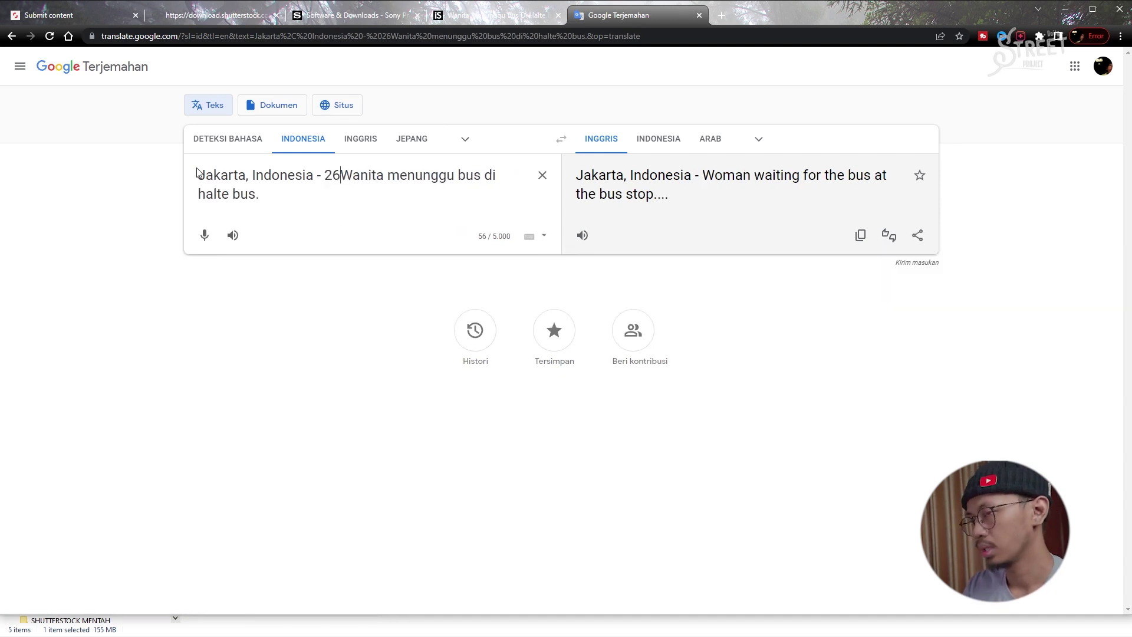
pyautogui.press('BackSpace')
pyautogui.write('F')
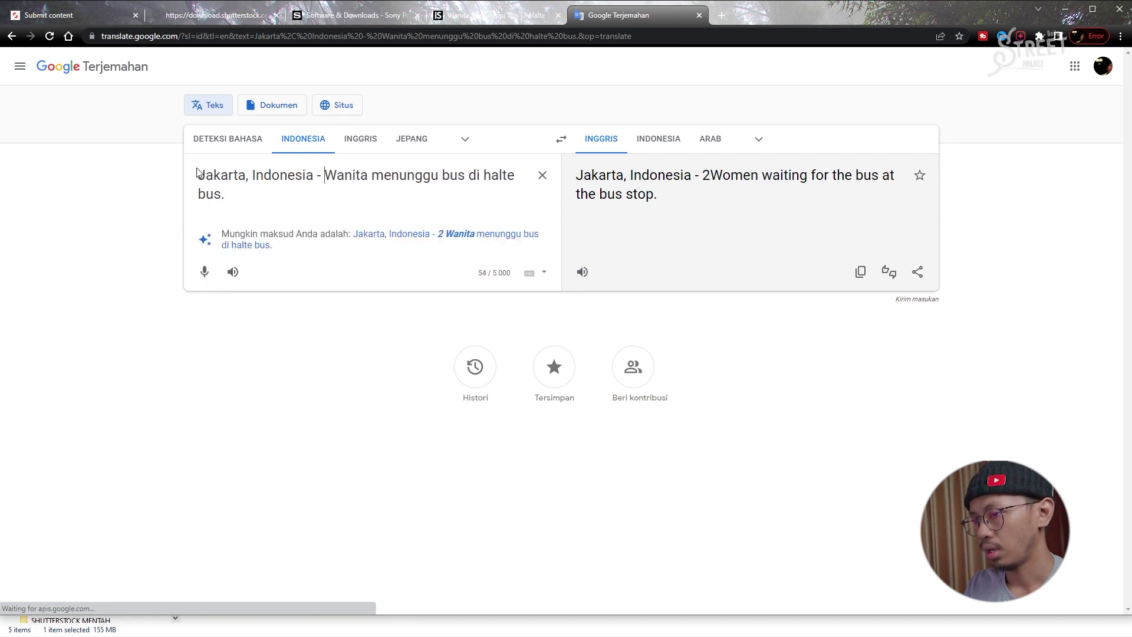
pyautogui.write('eb')
pyautogui.press('BackSpace')
pyautogui.write('r')
pyautogui.press('BackSpace')
pyautogui.write('brua')
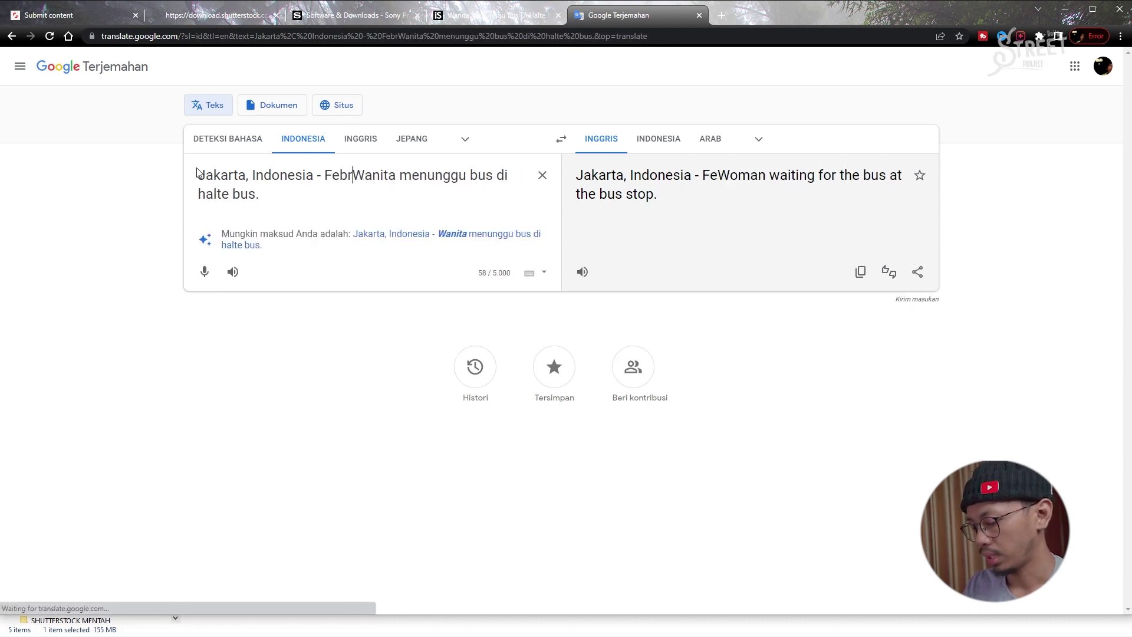
pyautogui.write('ry ')
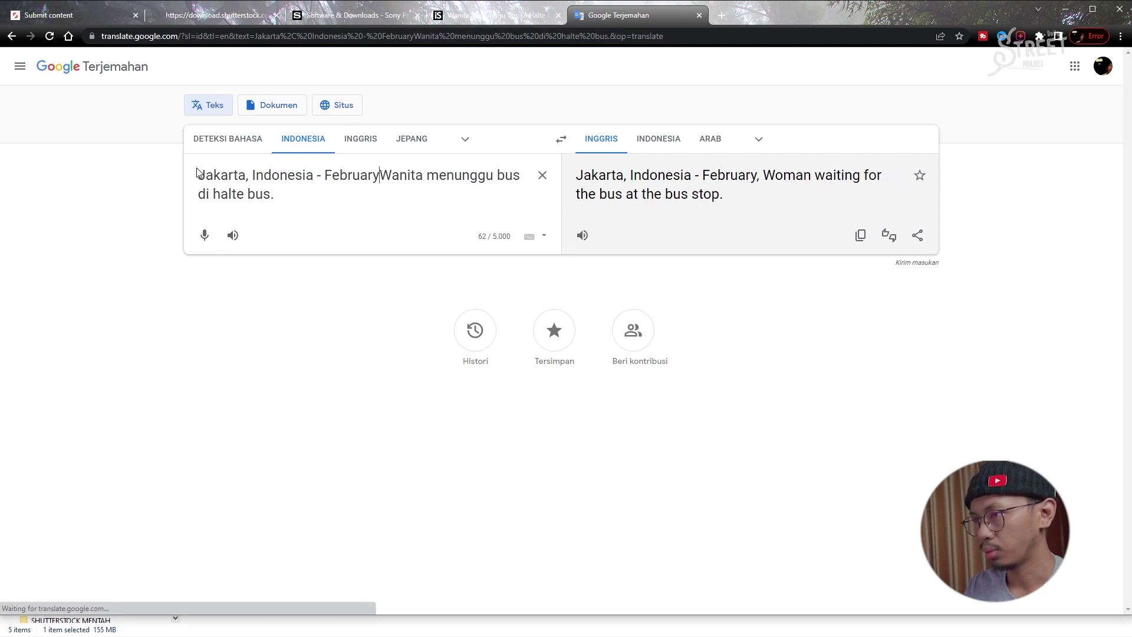
pyautogui.write('26, ')
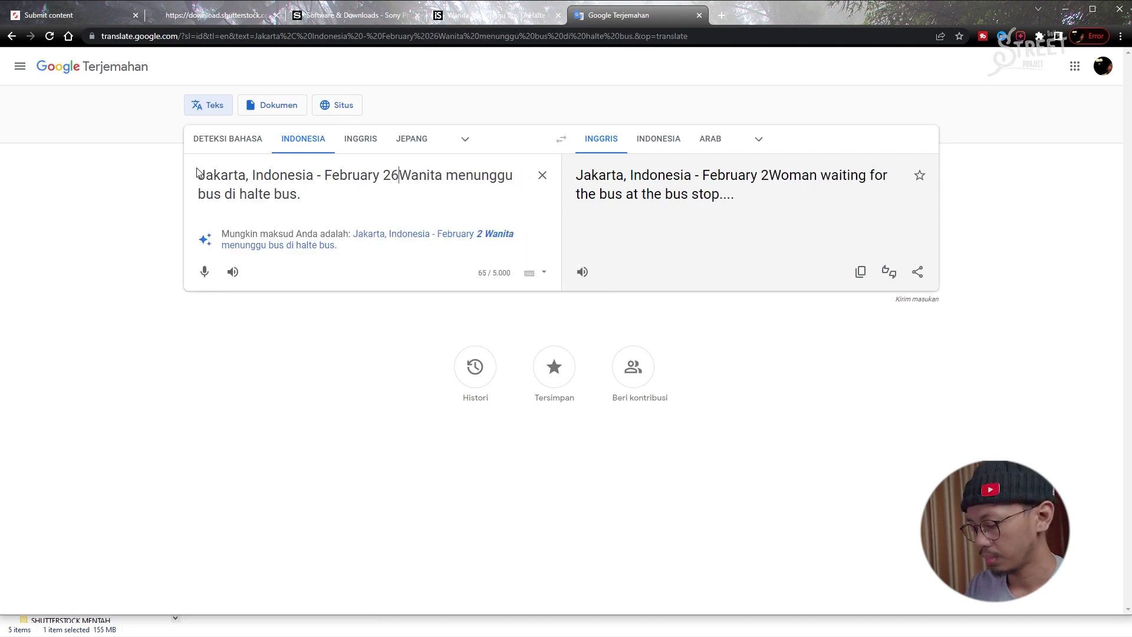
pyautogui.write('2023:')
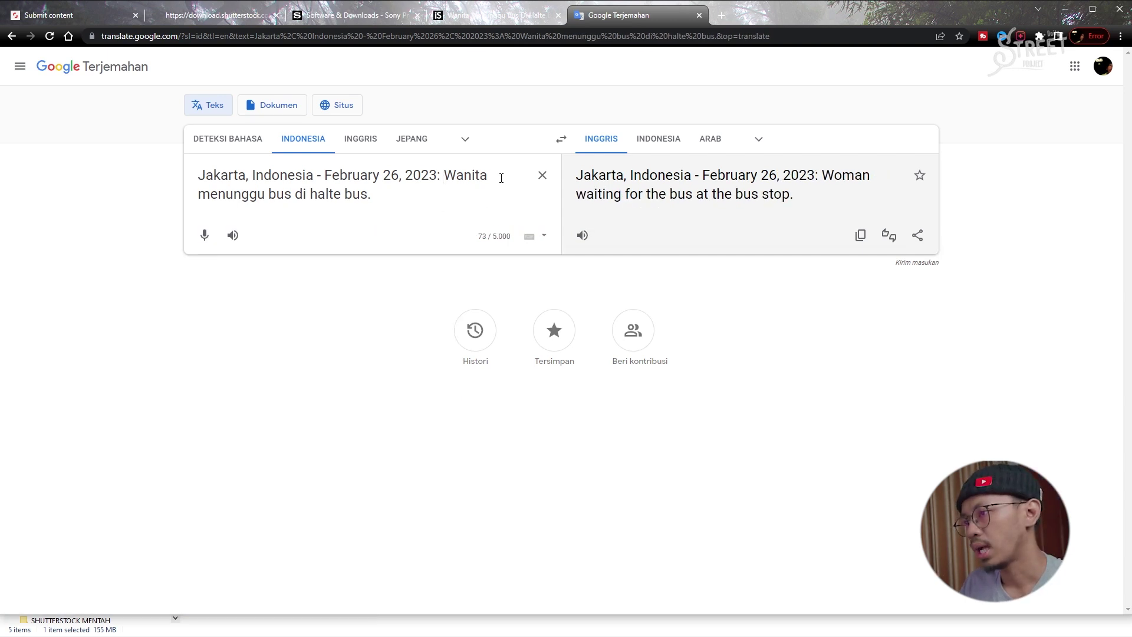
pyautogui.write('berhijab')
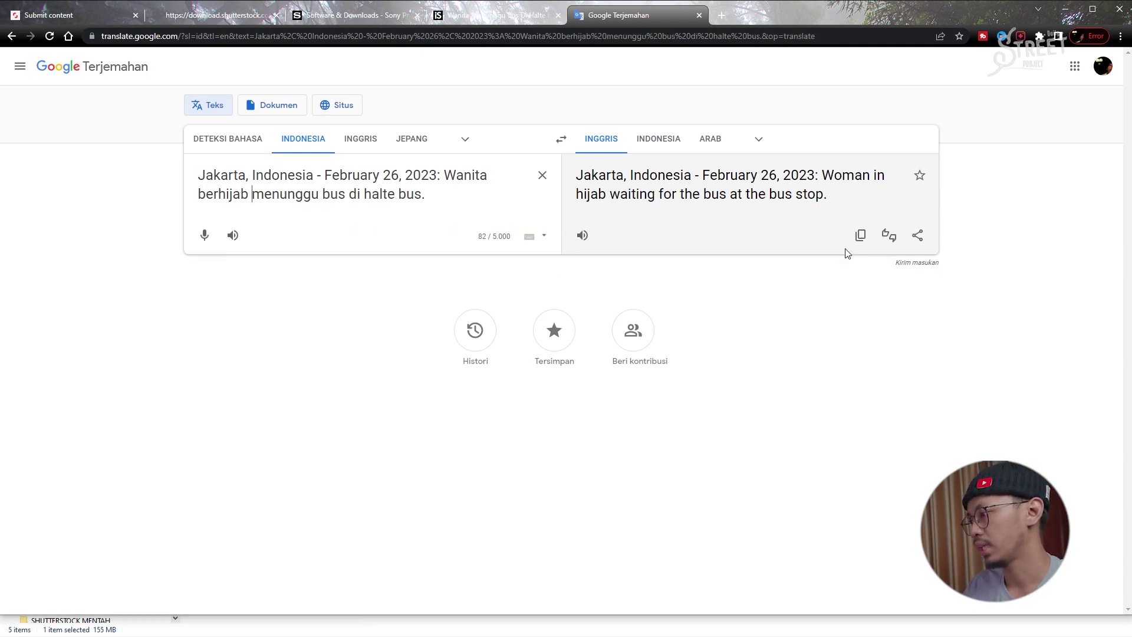
# Copy the English translation and use it as the description of Syarat footage shutterstock.mp4 on Shutterstock, with usage set to Editorial.
pyautogui.click(860, 237)
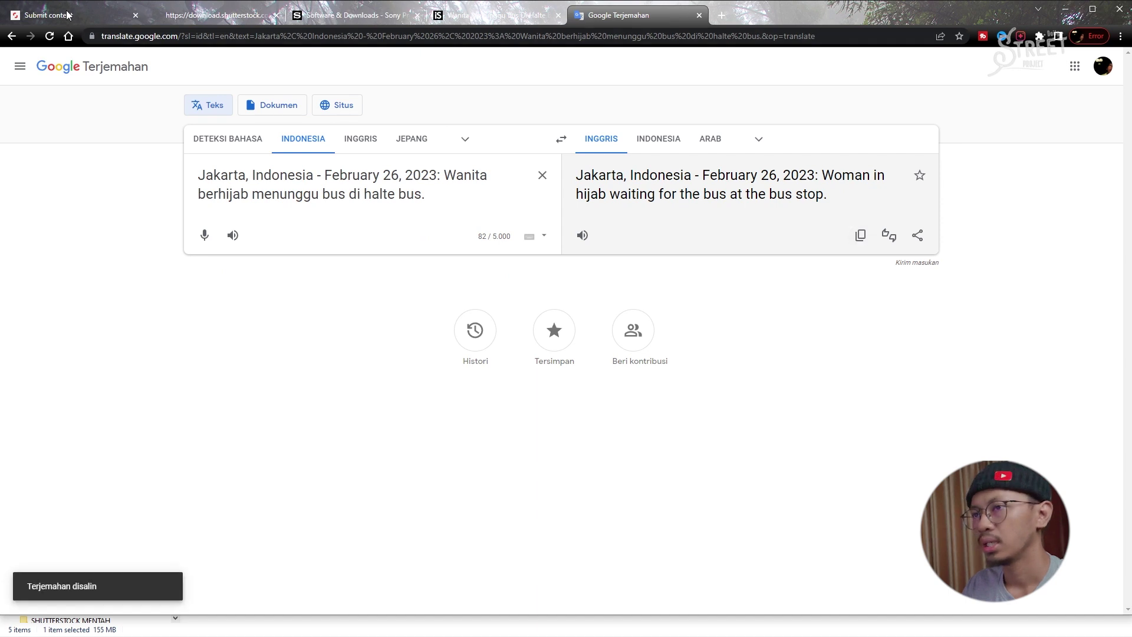
pyautogui.hotkey('ctrl', '1')
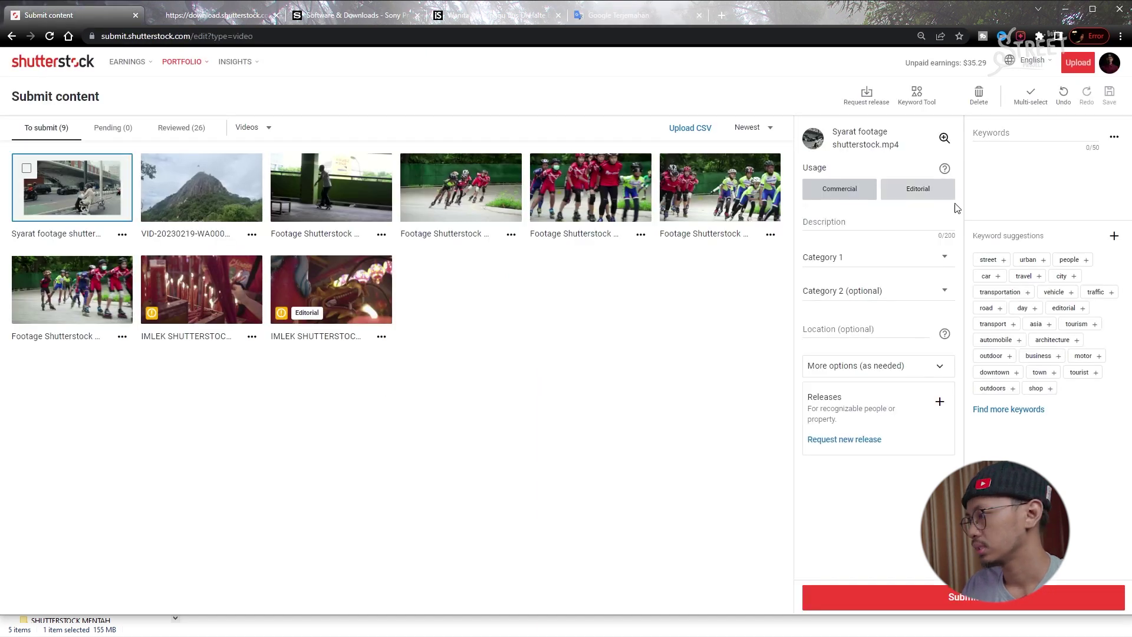
pyautogui.click(876, 229)
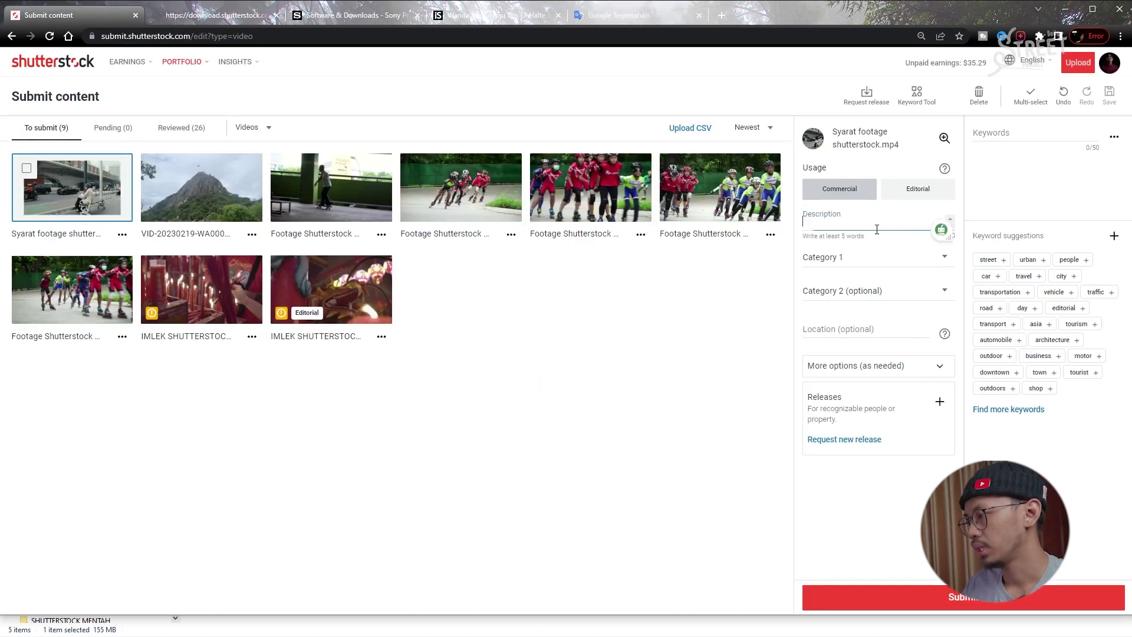
pyautogui.click(920, 192)
# Set the clip's categories to People and Transportation and its location to Jakarta, Indonesia.
pyautogui.click(852, 350)
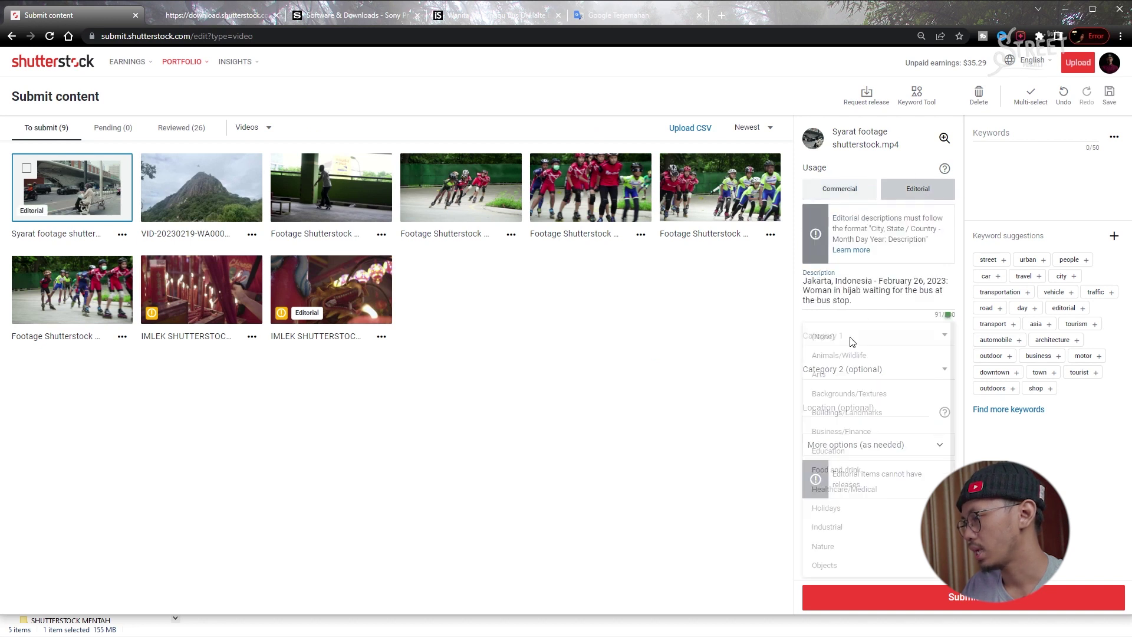
pyautogui.scroll(-3, 849, 454)
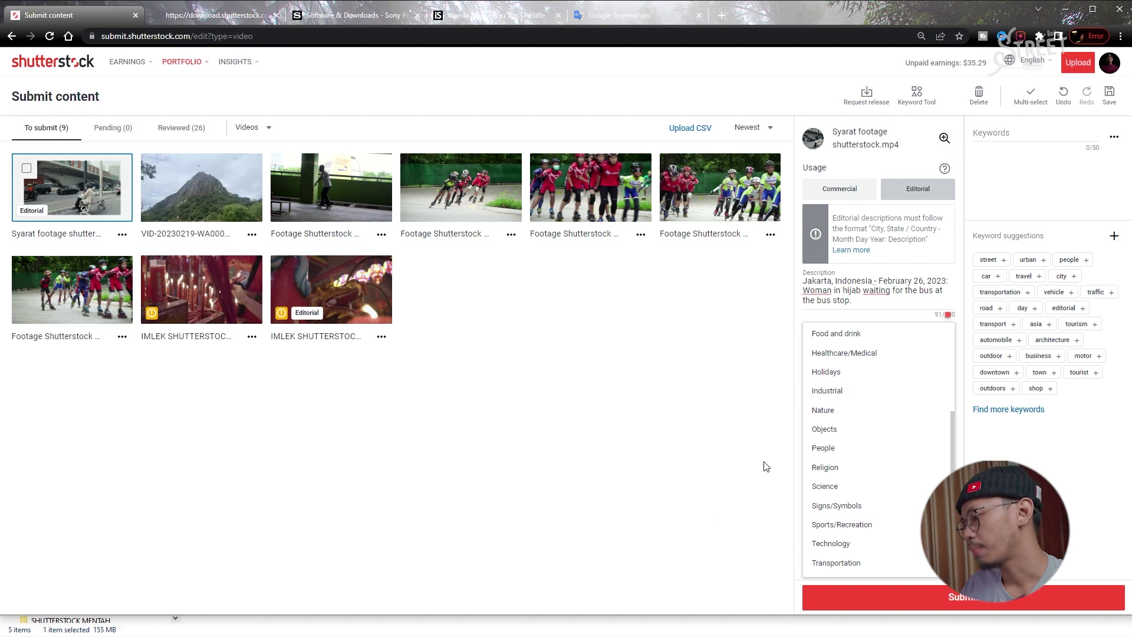
pyautogui.click(824, 448)
pyautogui.click(842, 370)
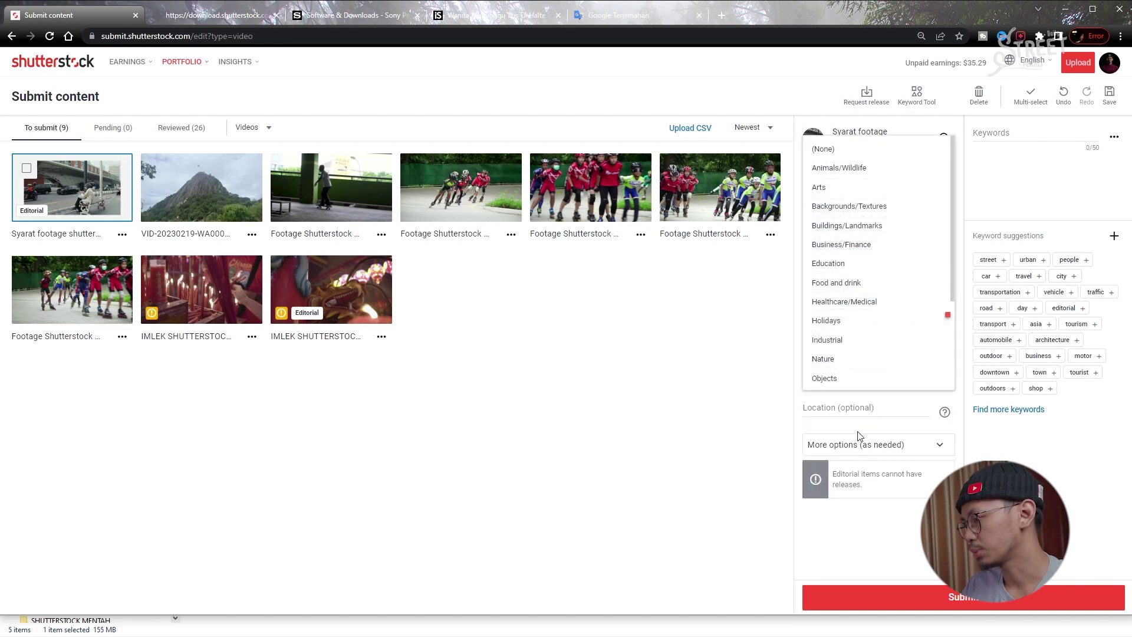
pyautogui.scroll(-3, 848, 348)
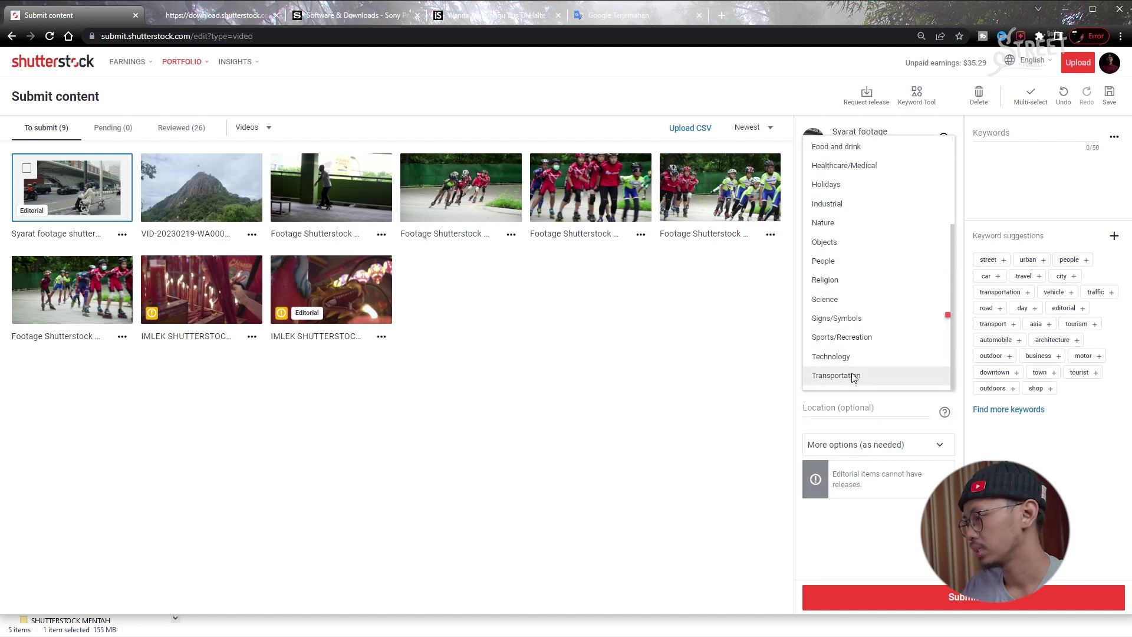
pyautogui.click(853, 374)
pyautogui.click(841, 406)
pyautogui.click(849, 442)
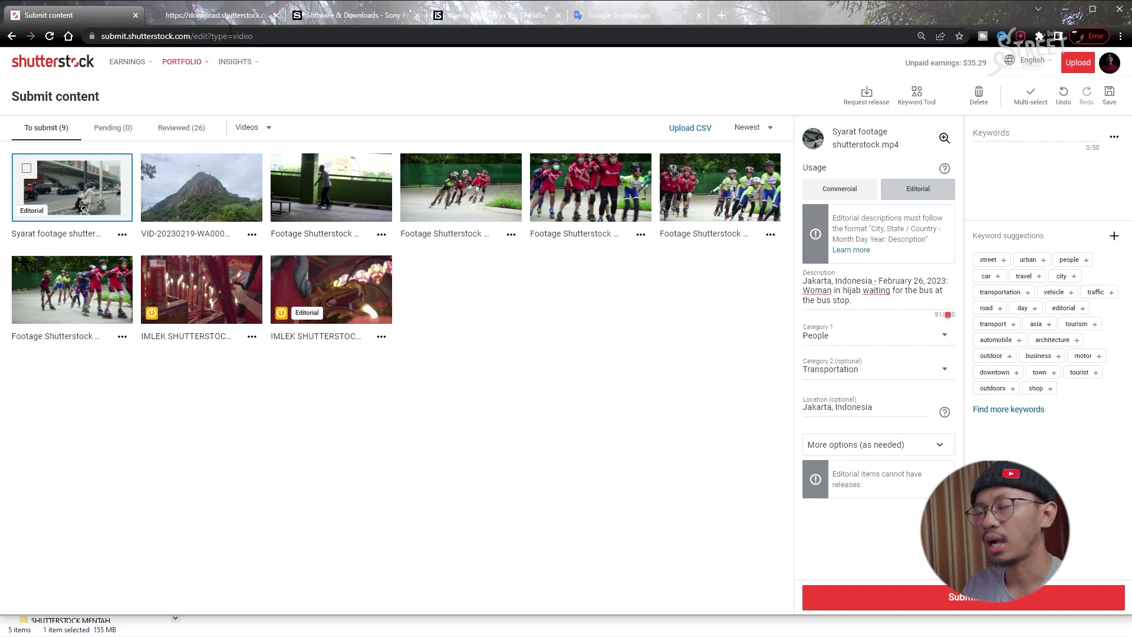
# Open the contributor's public Shutterstock portfolio in a separate tab and look through its top images.
pyautogui.click(720, 16)
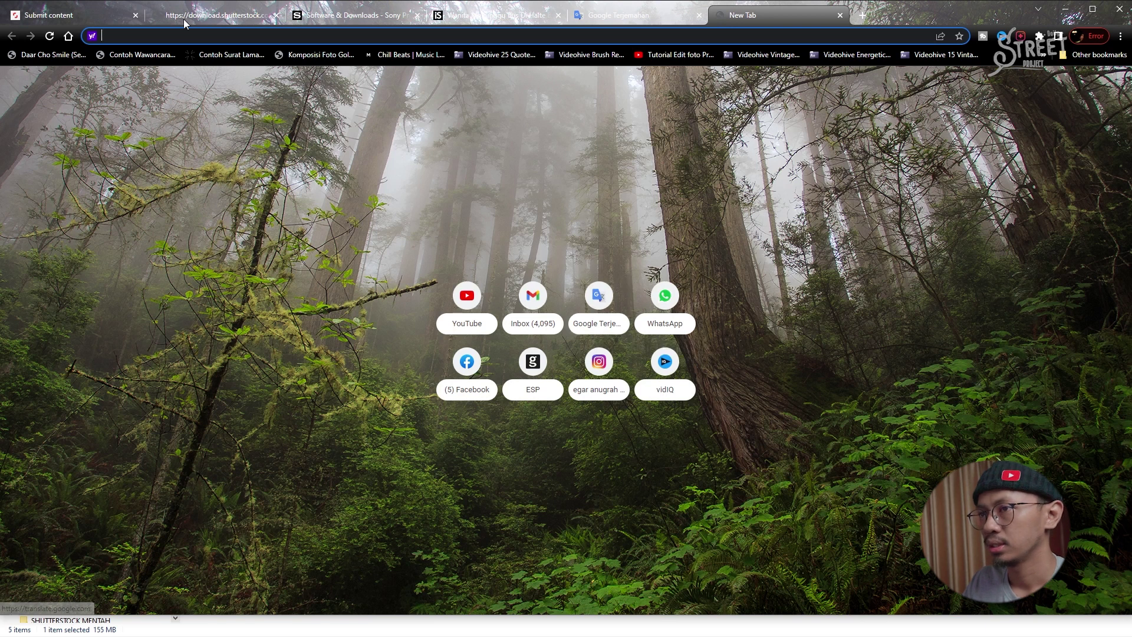
pyautogui.click(78, 13)
pyautogui.rightClick(42, 69)
pyautogui.click(85, 77)
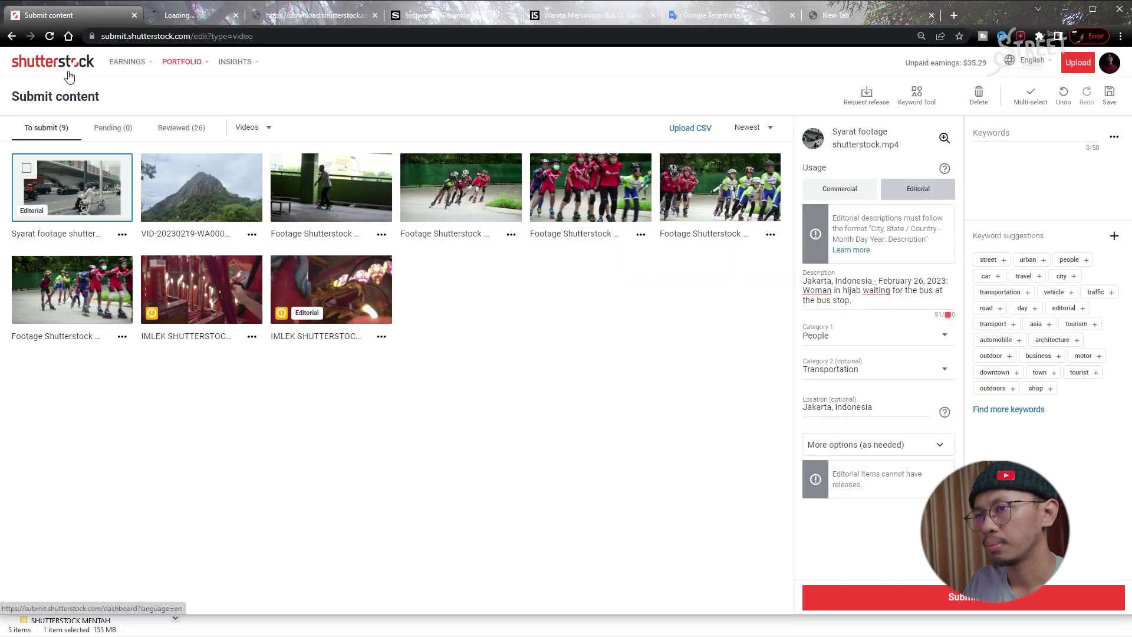
pyautogui.click(207, 16)
pyautogui.scroll(-5, 399, 450)
pyautogui.scroll(2, 413, 453)
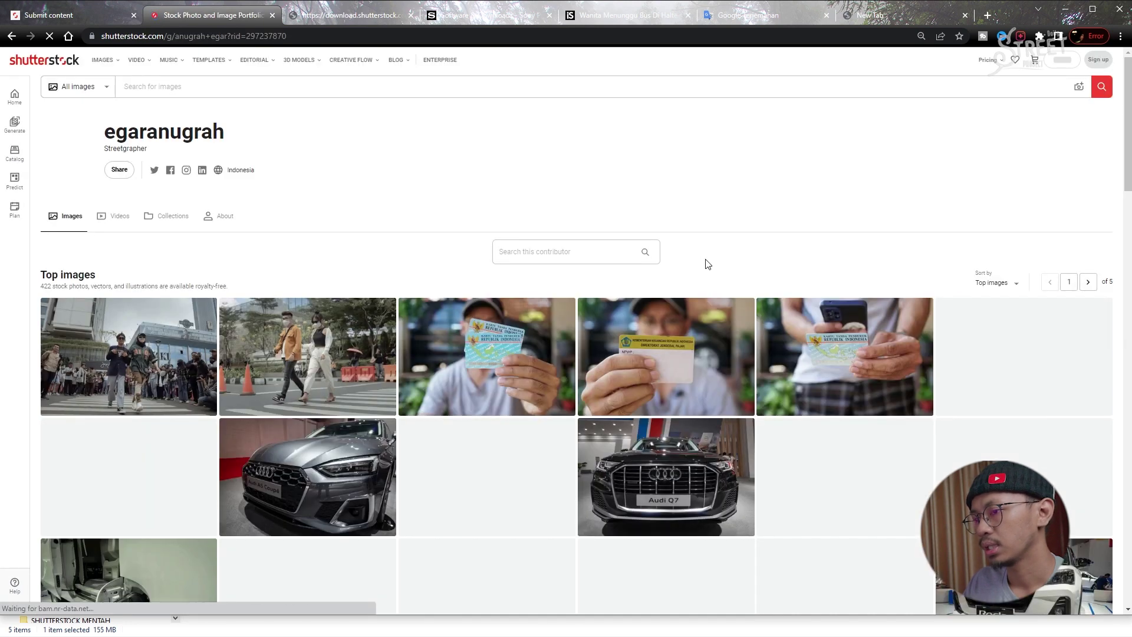
# Search Shutterstock images for "Woman in hijab waiting for the bus at the bus stop.", leaving out the copied location and date prefix.
pyautogui.click(197, 84)
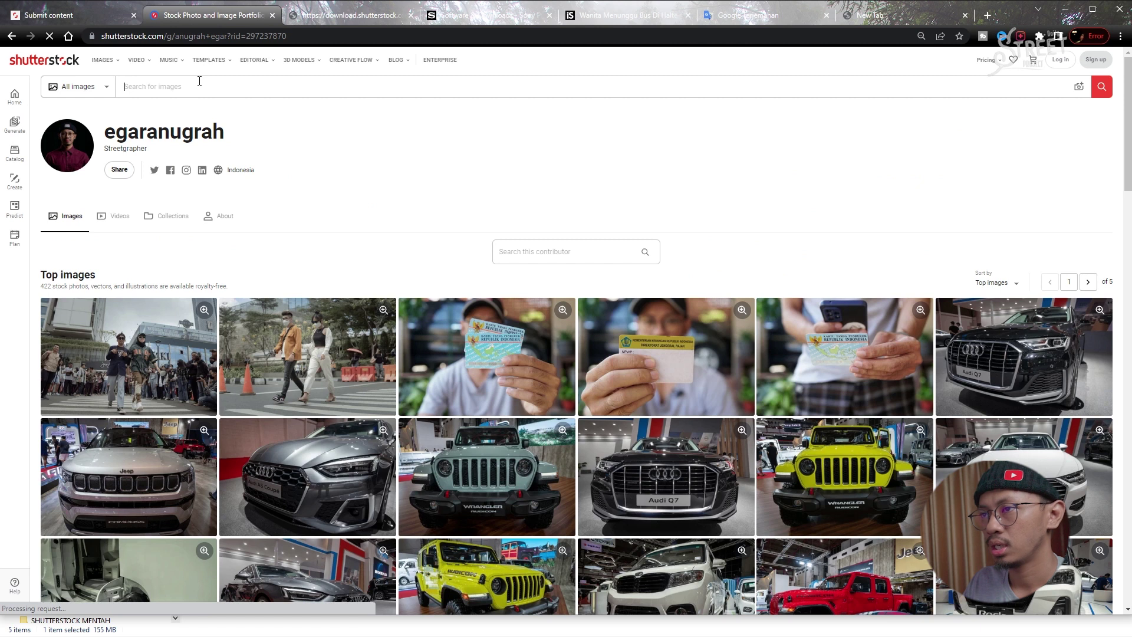
pyautogui.hotkey('ctrl', 'v')
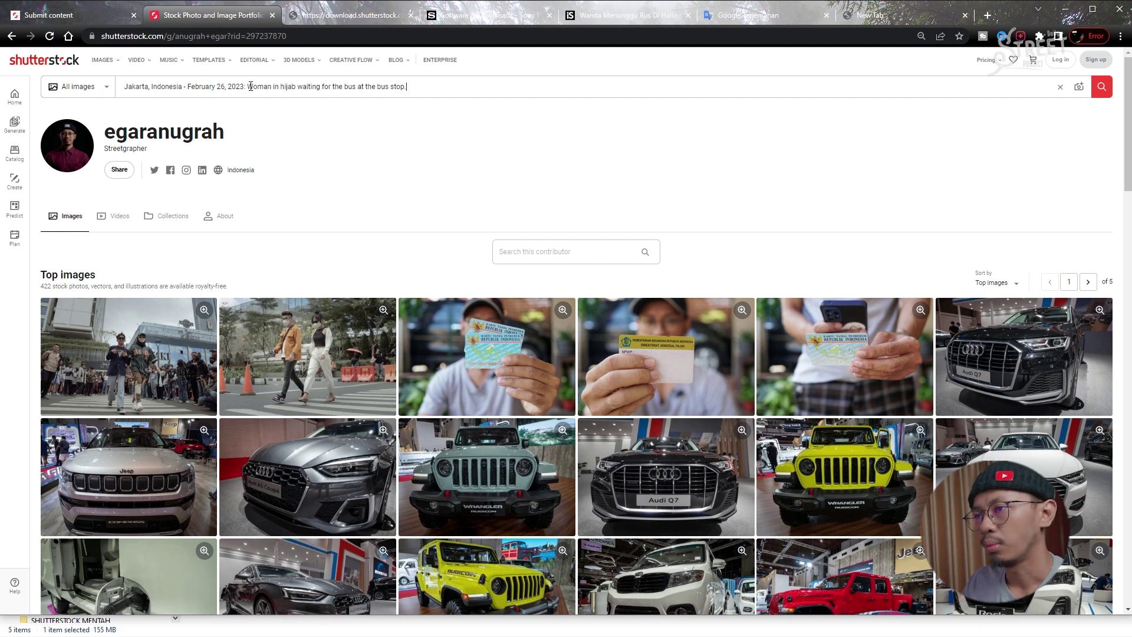
pyautogui.moveTo(242, 88); pyautogui.dragTo(97, 99)
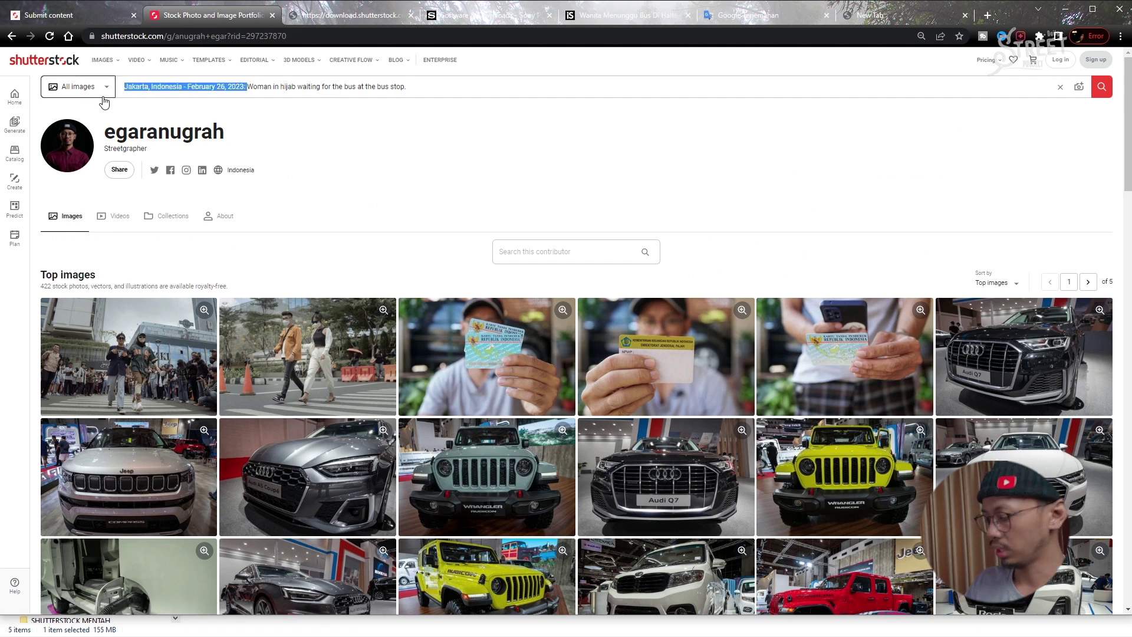
pyautogui.press('BackSpace')
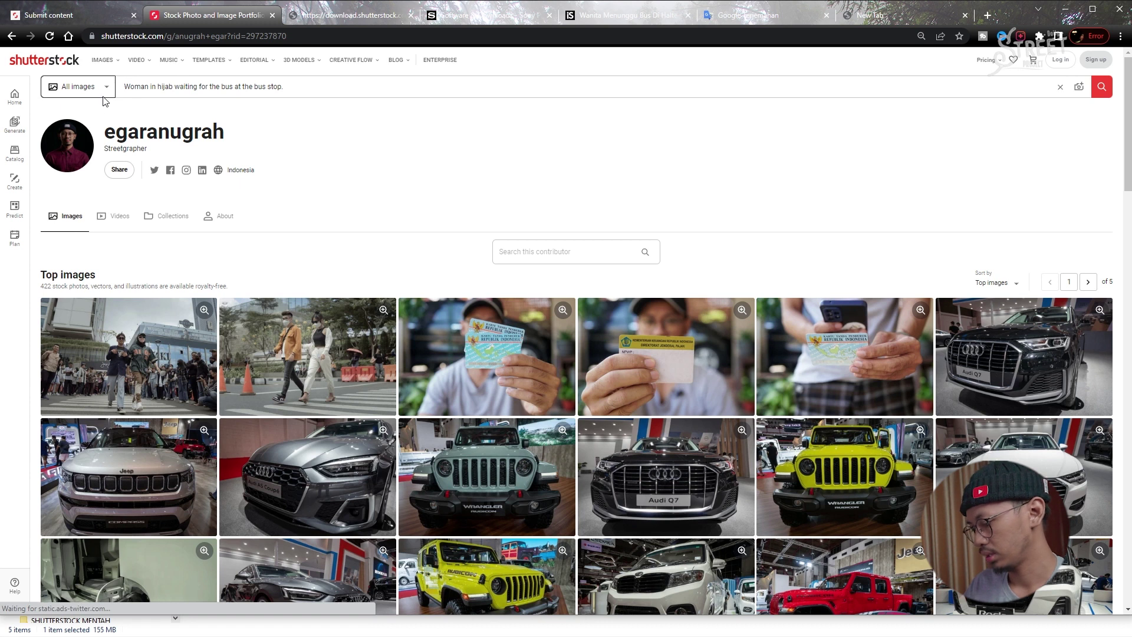
pyautogui.press('Return')
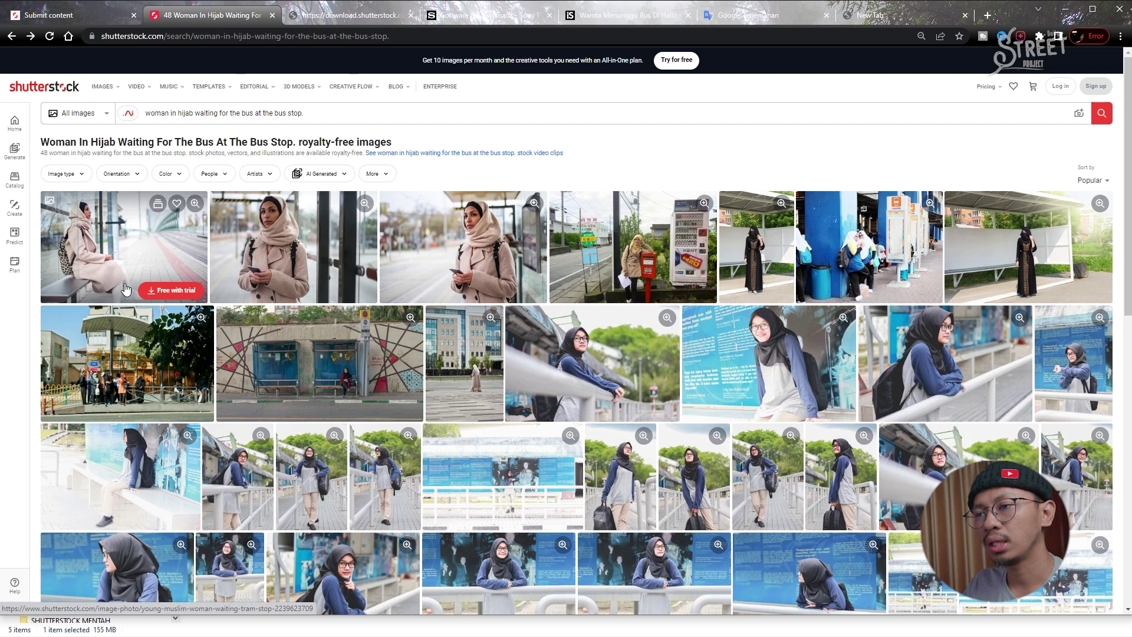
pyautogui.click(1092, 181)
pyautogui.click(886, 155)
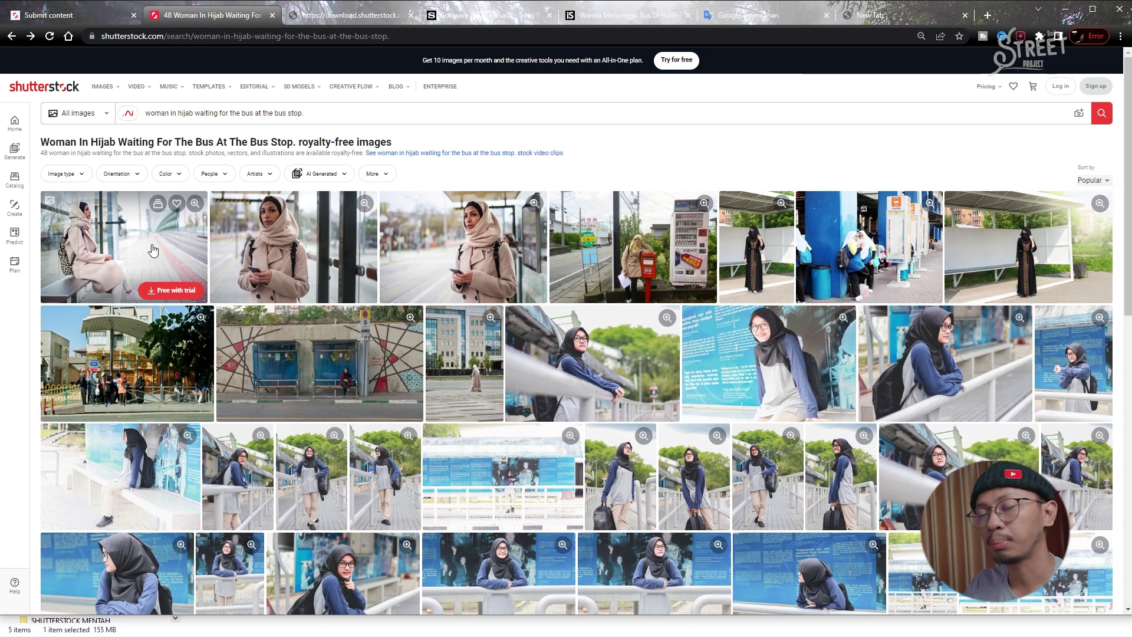
# Copy all related keywords from the first result, the woman sitting at a tram stop, into the keywords of Syarat footage shutterstock.mp4.
pyautogui.click(121, 253)
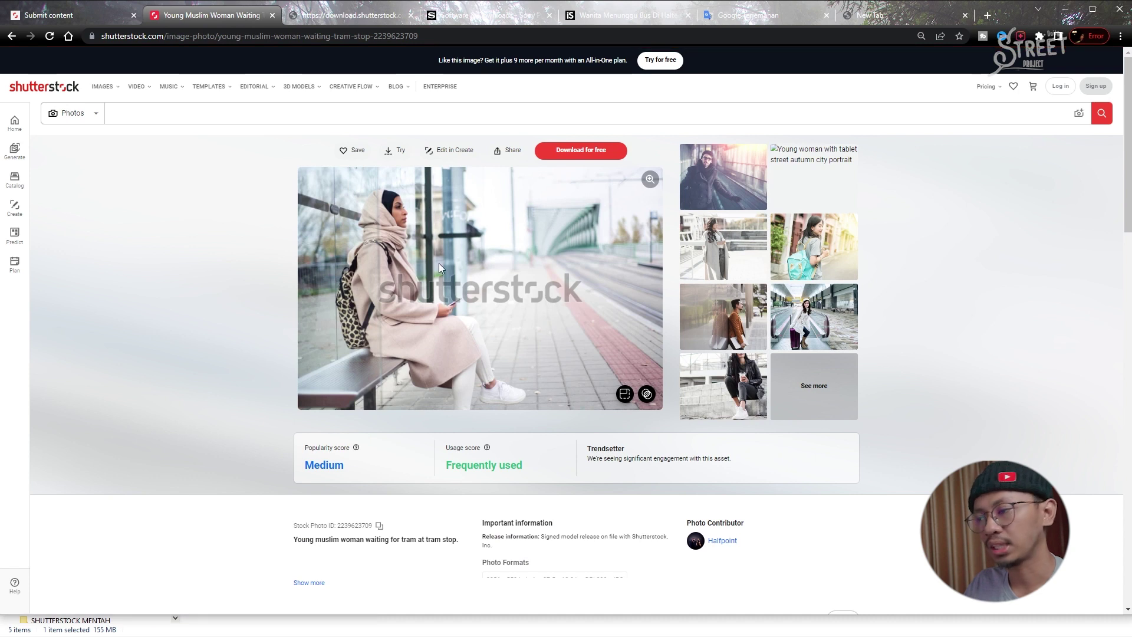
pyautogui.scroll(-15, 416, 264)
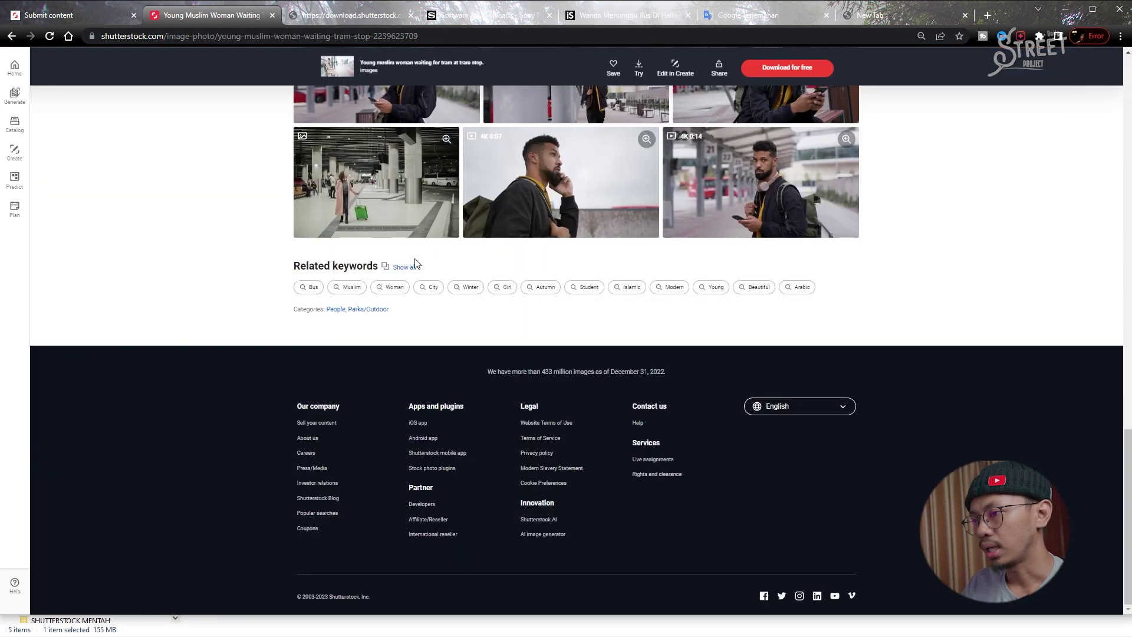
pyautogui.click(385, 267)
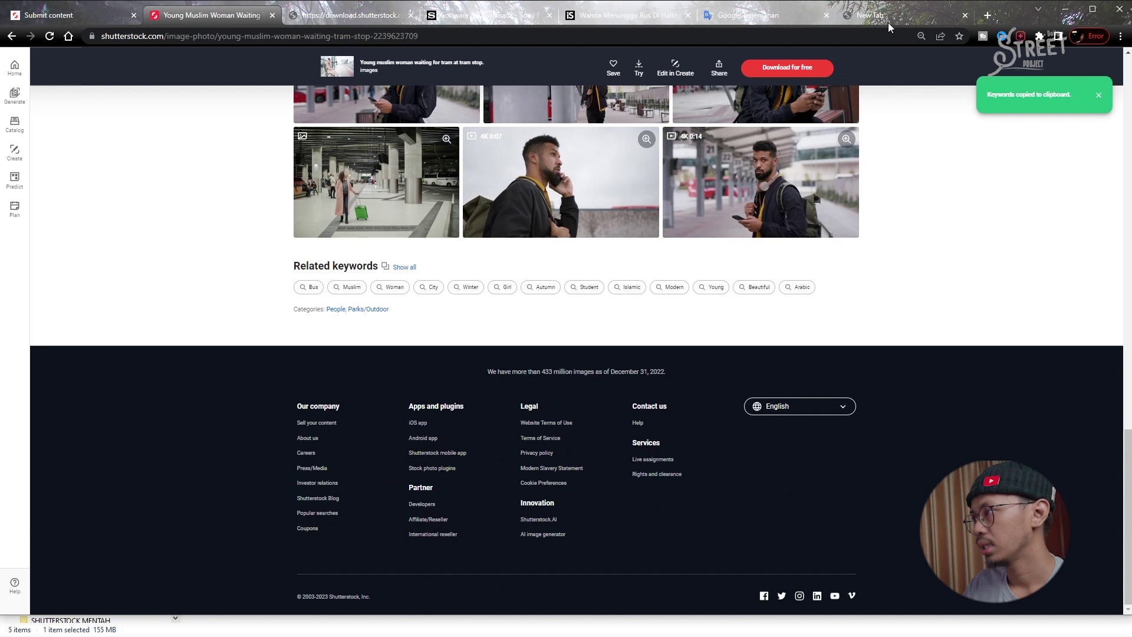
pyautogui.click(64, 22)
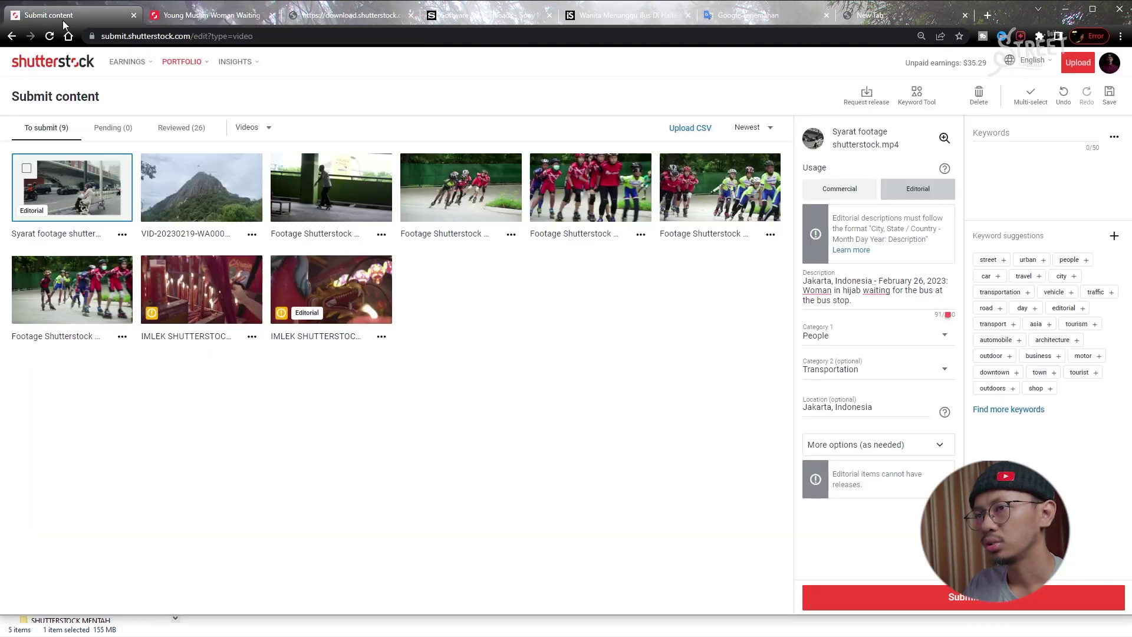
pyautogui.click(1008, 131)
pyautogui.hotkey('ctrl', 'v')
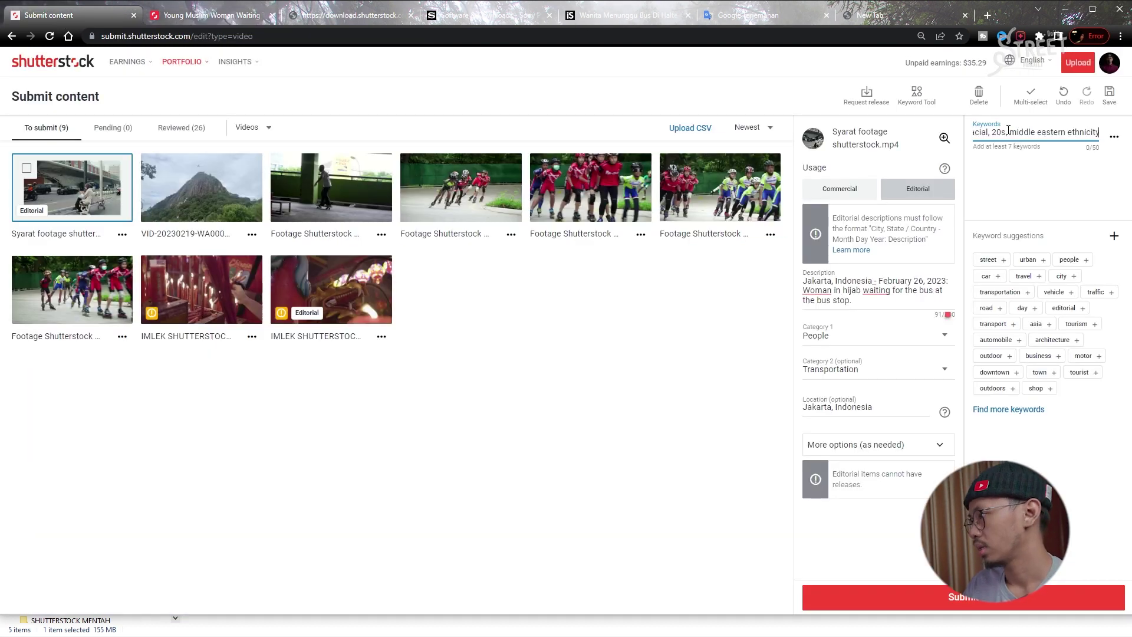
pyautogui.press('Return')
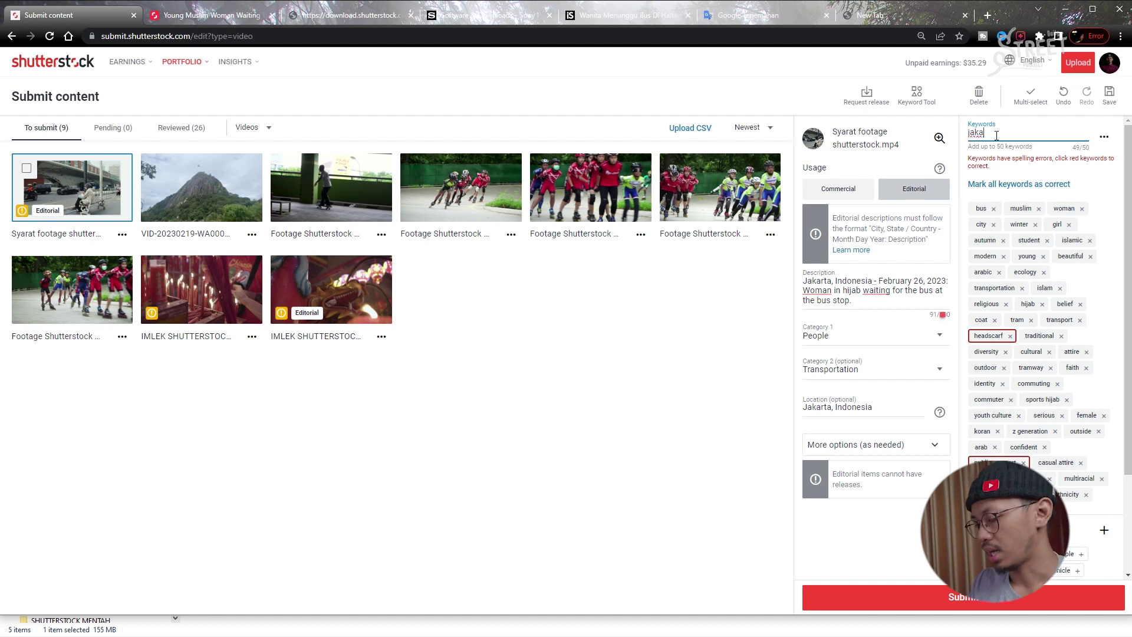
# Add the keywords jakarta and indonesia to the clip and remove the keyword tramway.
pyautogui.press('BackSpace')
pyautogui.press('BackSpace')
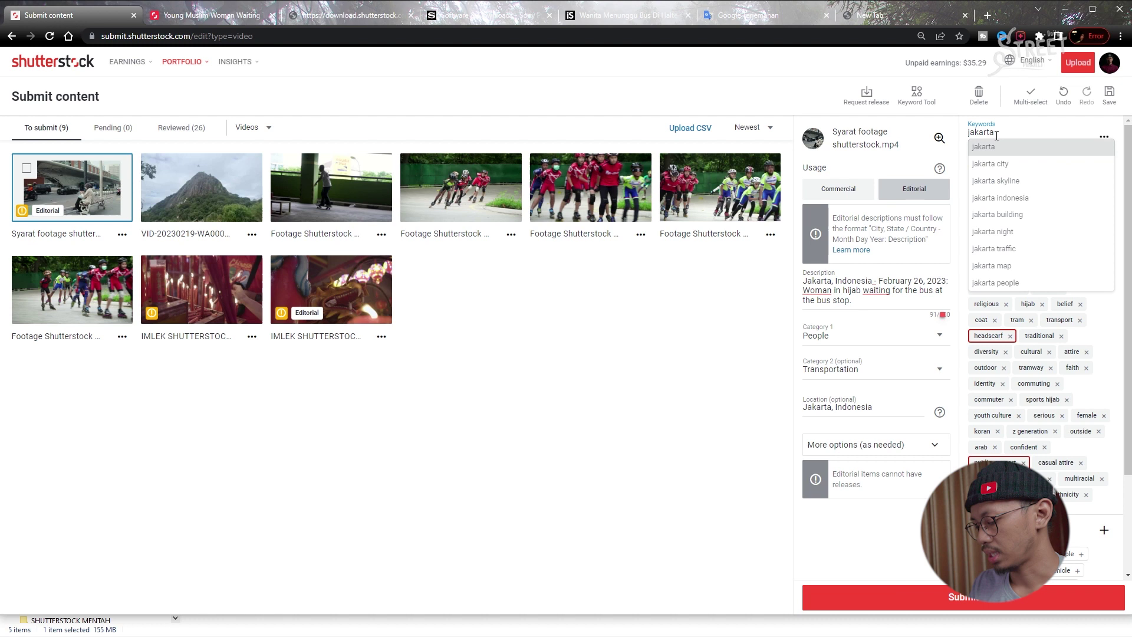
pyautogui.press('Return')
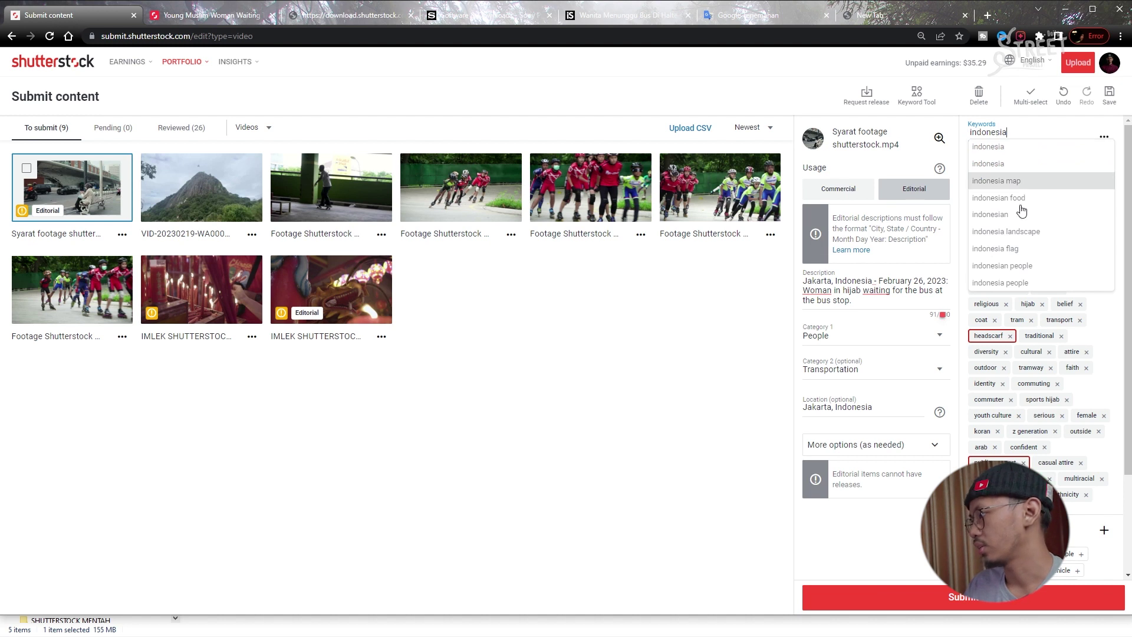
pyautogui.press('Return')
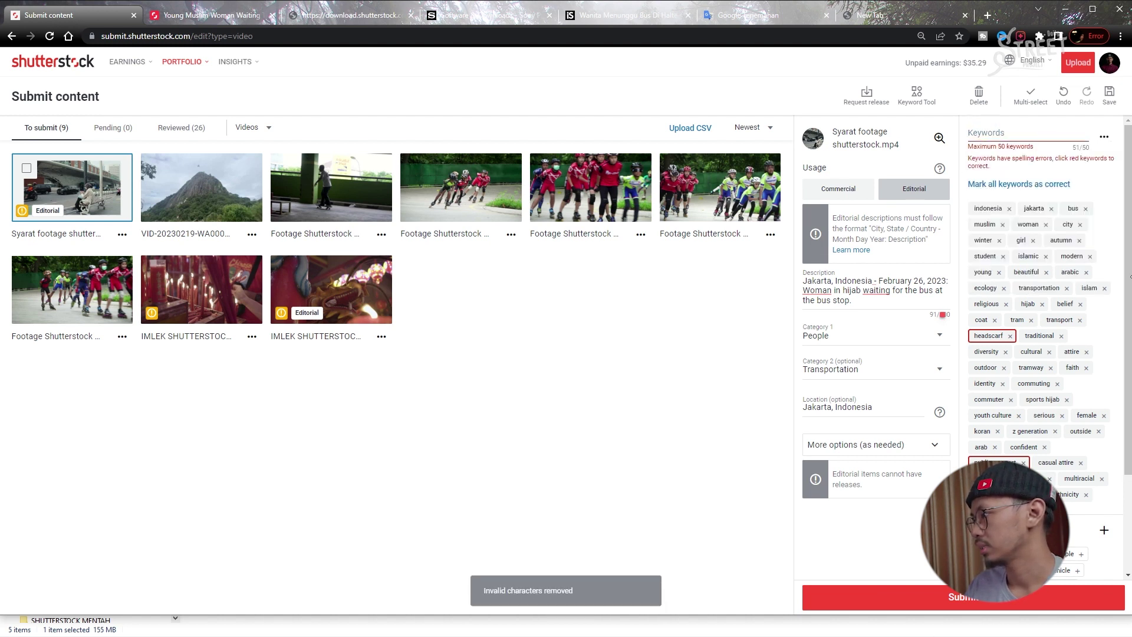
pyautogui.click(1051, 368)
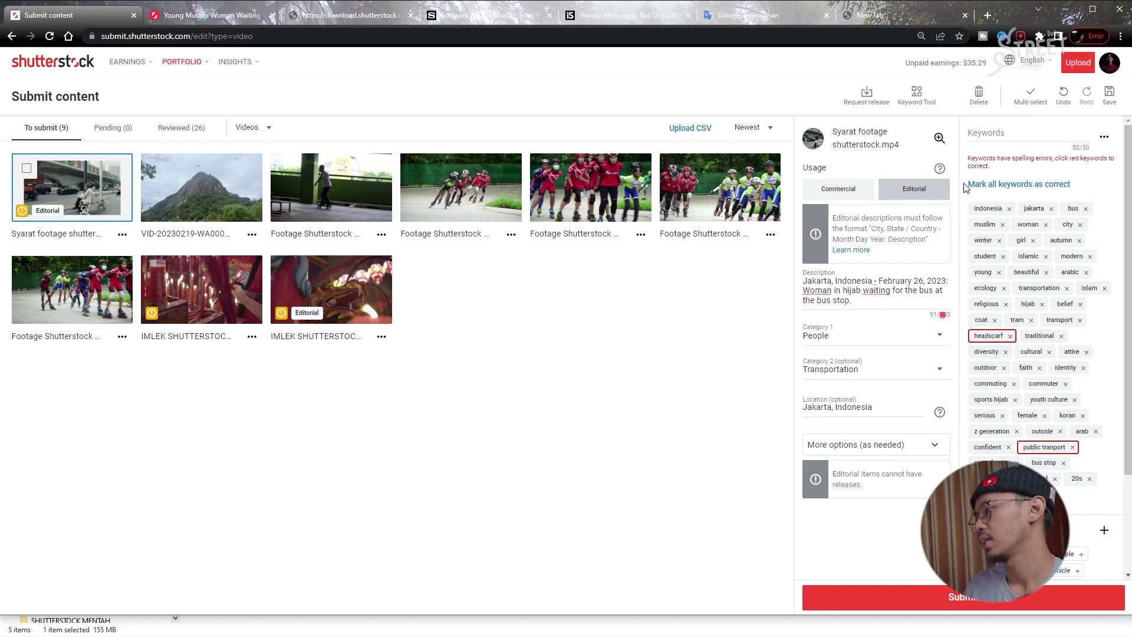
# Mark all of the clip's keywords as correctly spelled and submit Syarat footage shutterstock.mp4.
pyautogui.click(1022, 185)
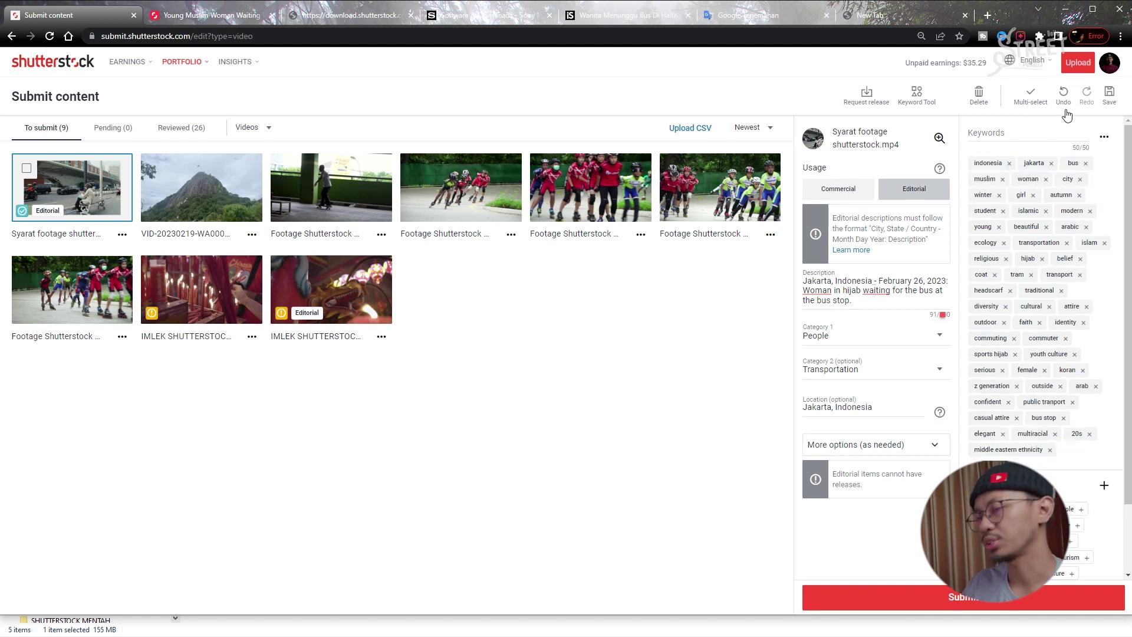
pyautogui.click(887, 305)
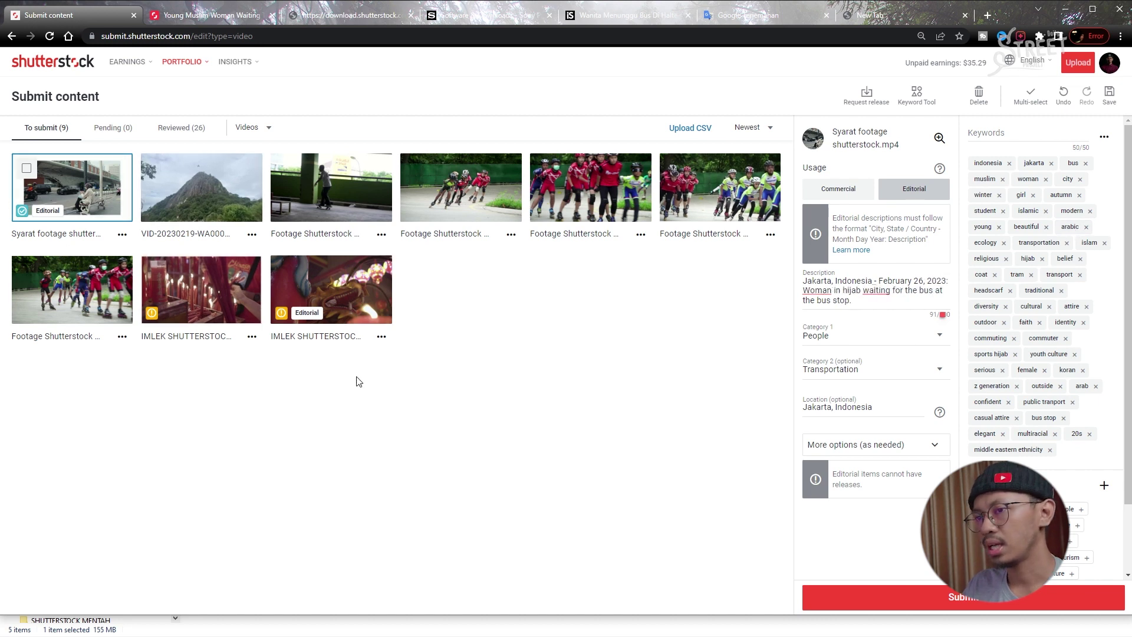
pyautogui.click(945, 599)
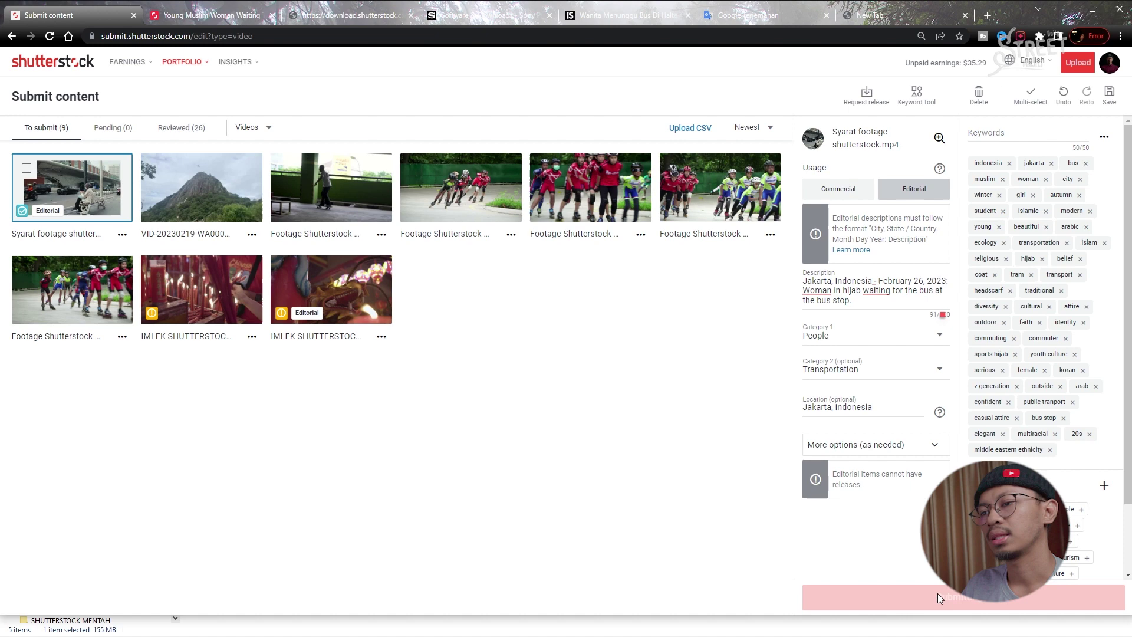